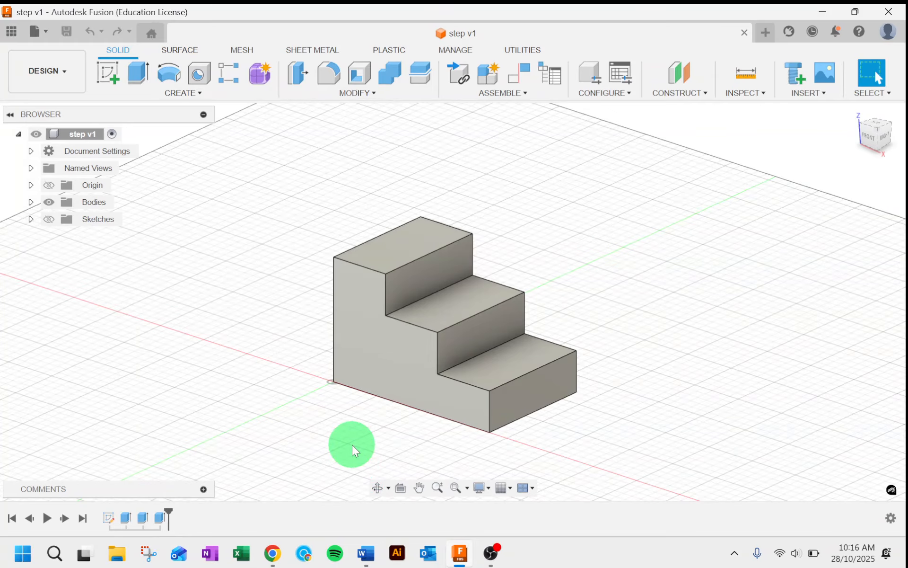
- Examine the stepped block from different angles and distances, including its top rear and bottom front corners
middle_click_drag(352, 444, 797, 451, "shift")
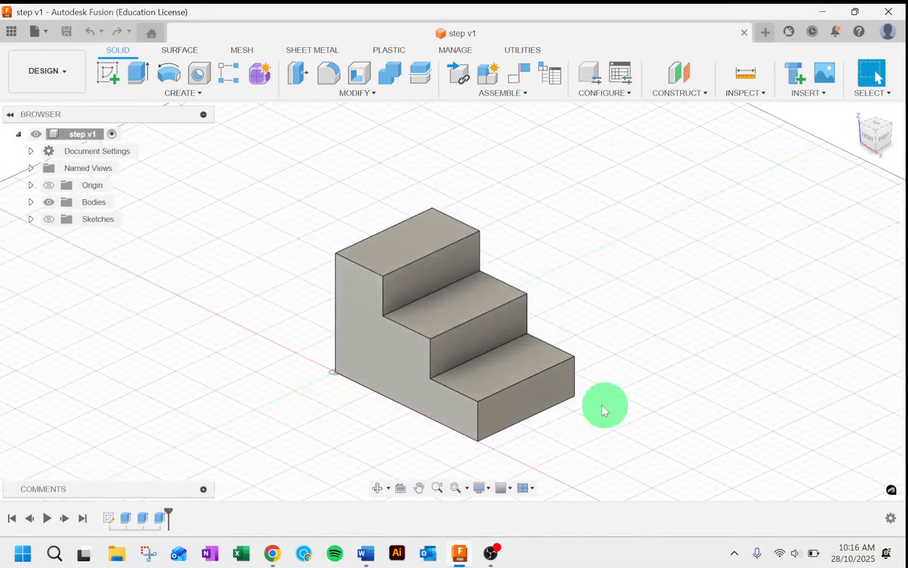
middle_click_drag(595, 363, 528, 369)
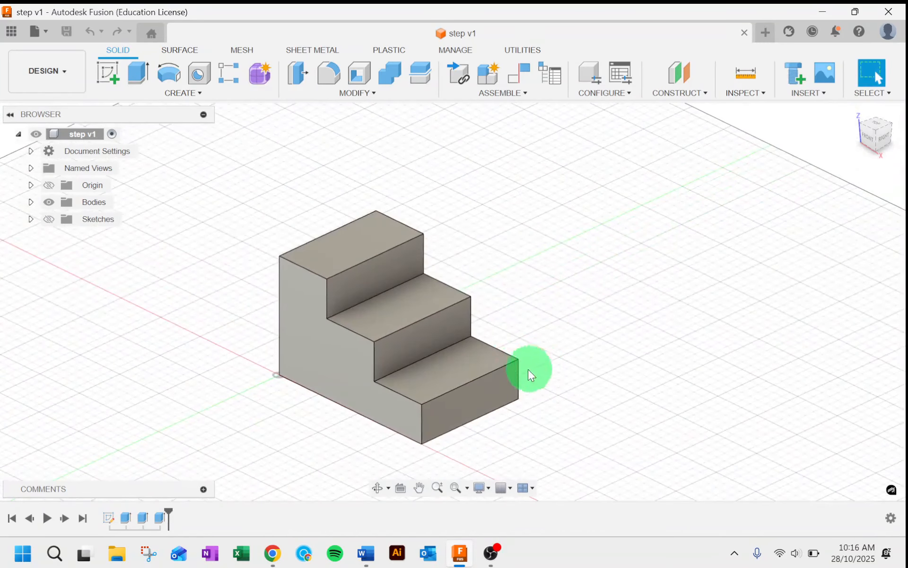
scroll(373, 210, "down", 2)
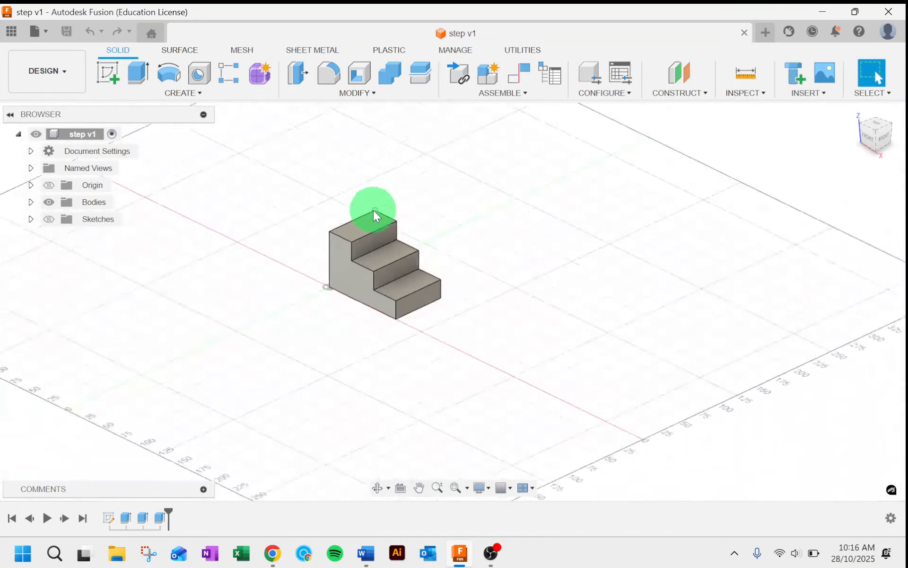
scroll(373, 210, "up", 8)
scroll(373, 210, "down", 1)
scroll(373, 210, "down", 7)
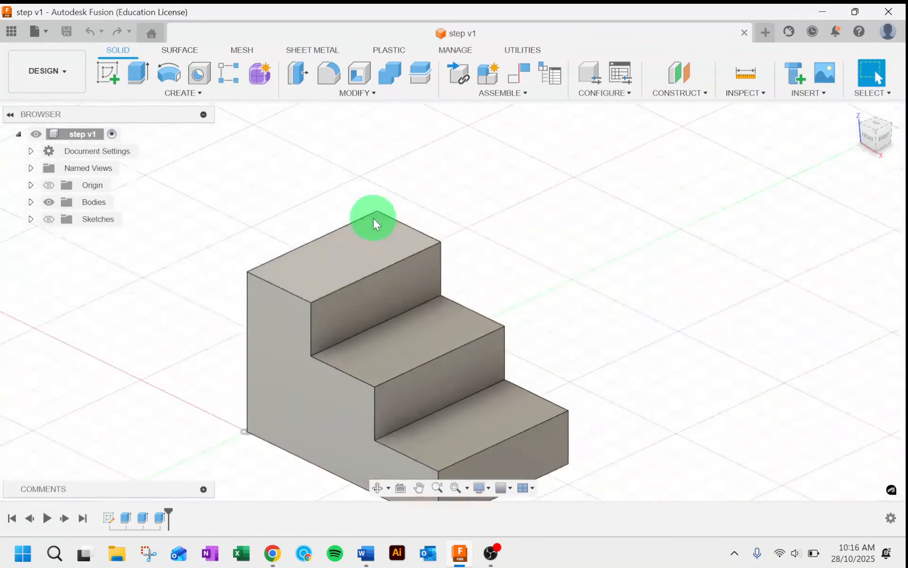
scroll(410, 390, "down", 1)
scroll(409, 390, "up", 6)
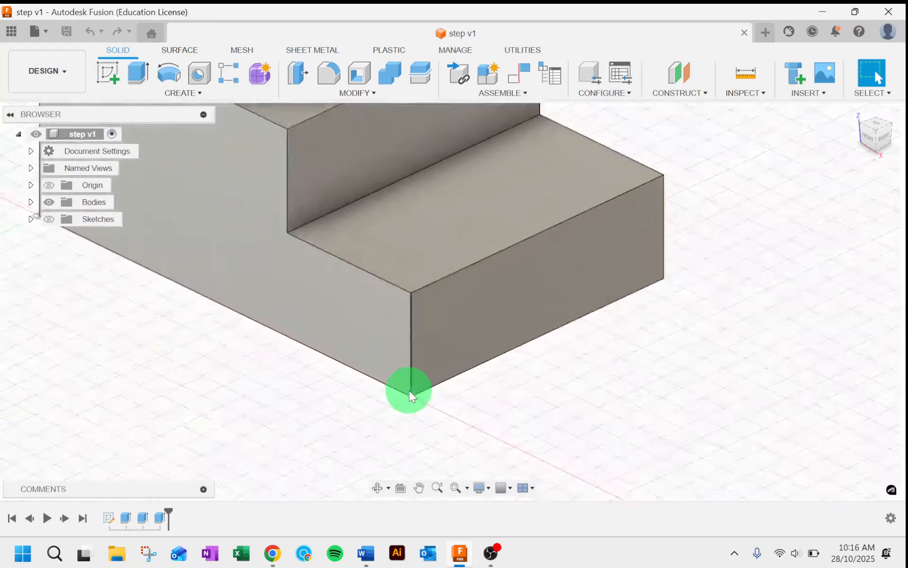
scroll(409, 391, "down", 7)
middle_click_drag(401, 284, 470, 304)
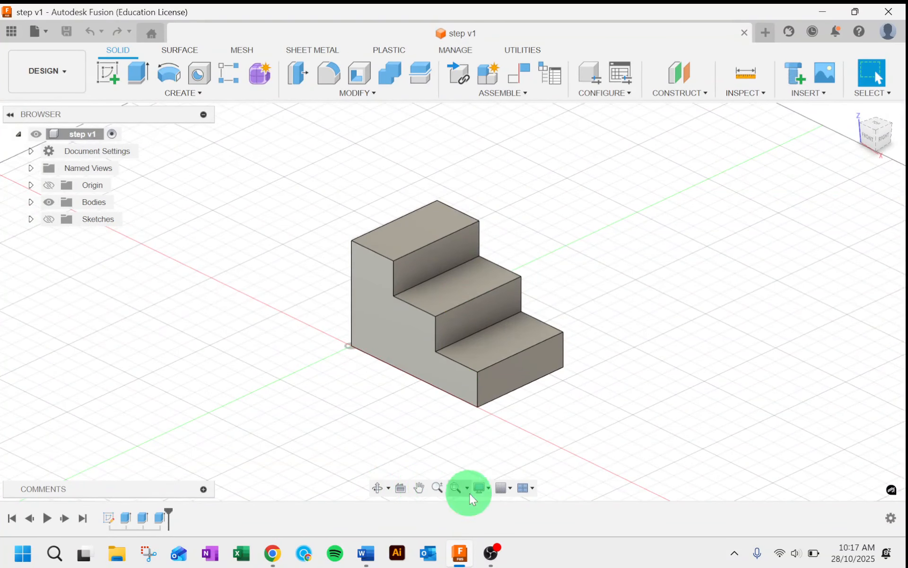
- Toggle the layout grid off and back on to compare the workspace with and without it
left_click(512, 488)
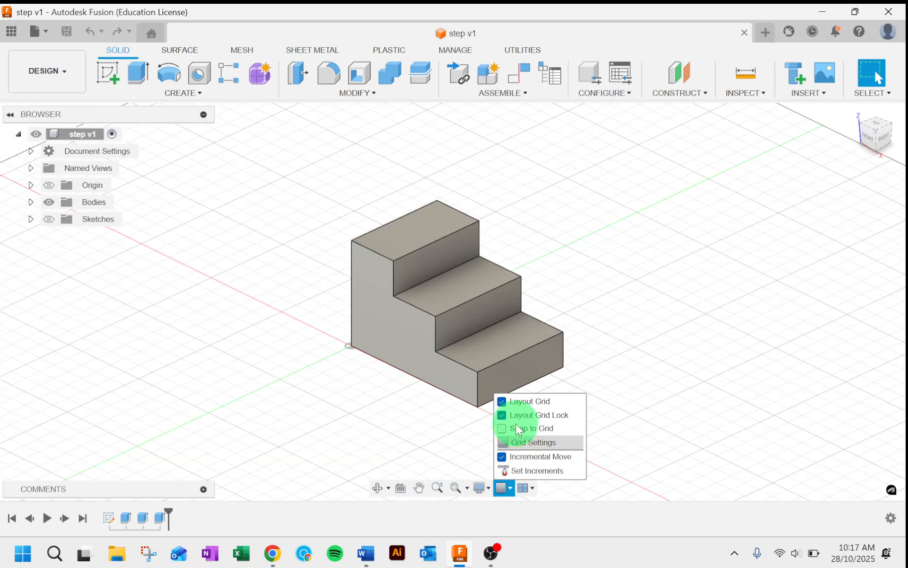
left_click(523, 401)
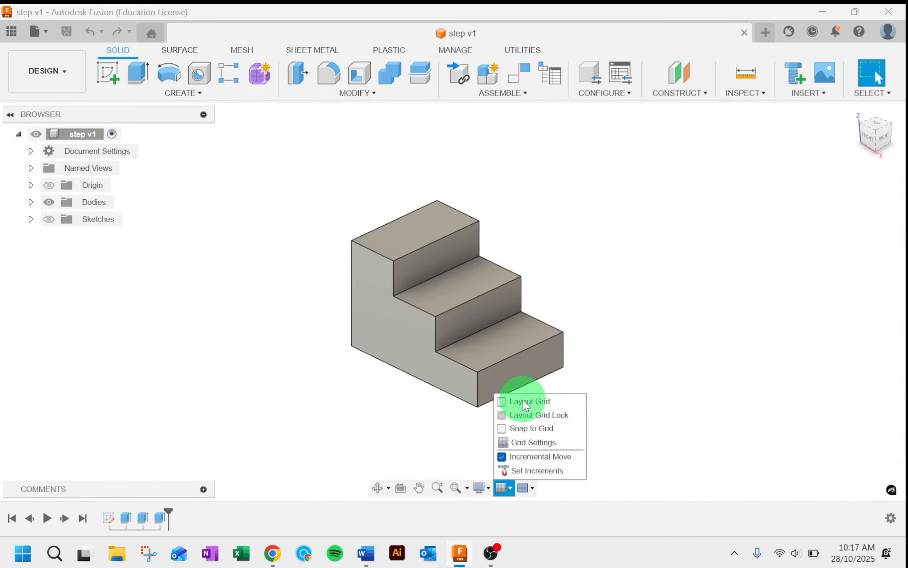
left_click(523, 401)
left_click(523, 401)
left_click(523, 400)
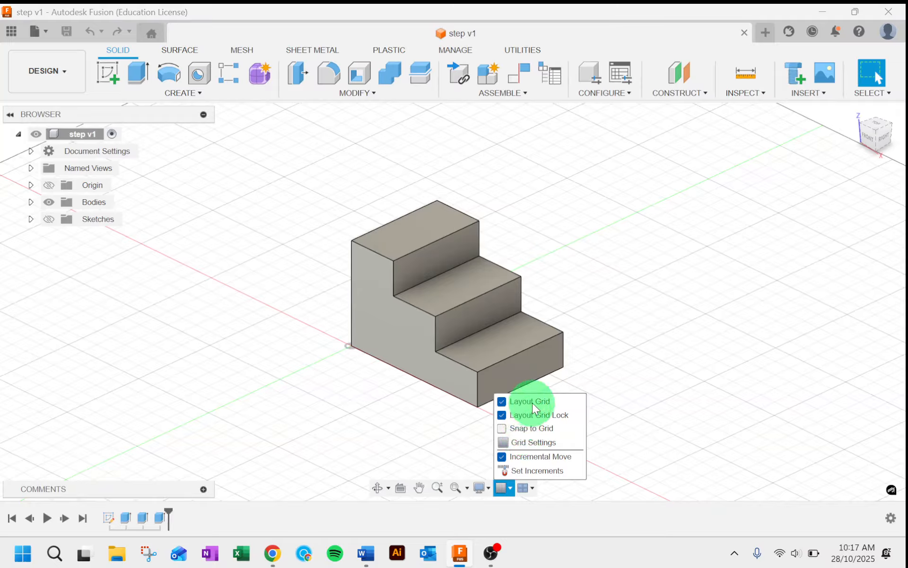
left_click(487, 488)
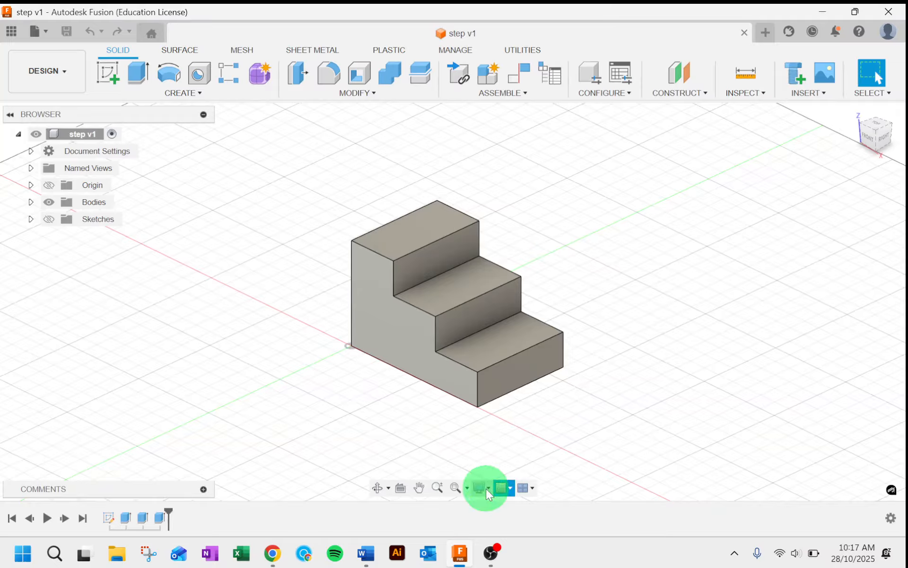
- Show the stepped block in the Wireframe visual style and return it to Shaded with Visible Edges Only
left_click(486, 488)
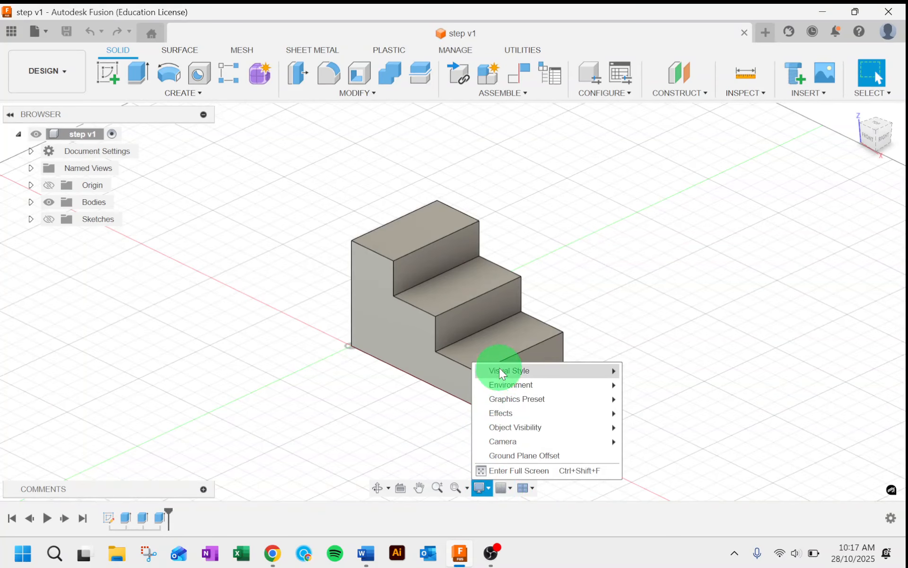
mouse_move(547, 371)
left_click(655, 413)
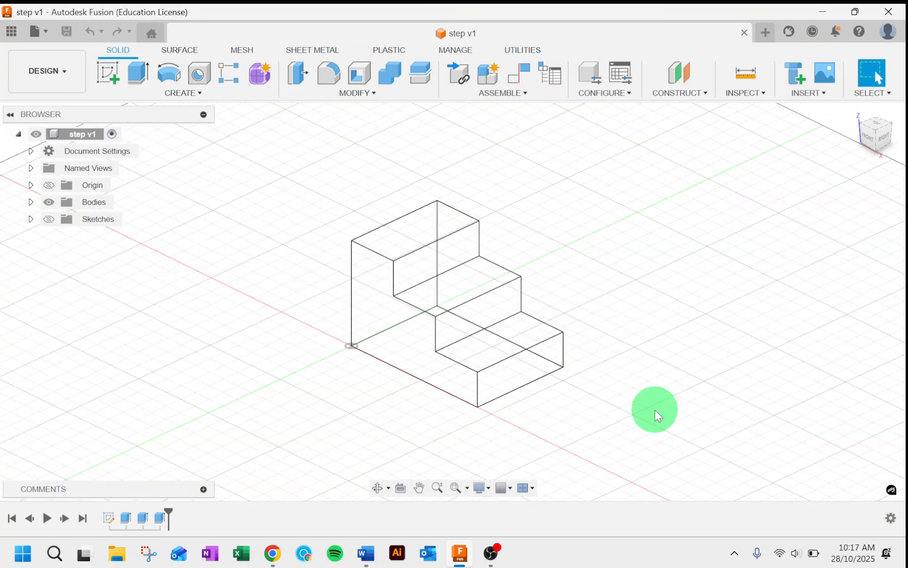
left_click(485, 489)
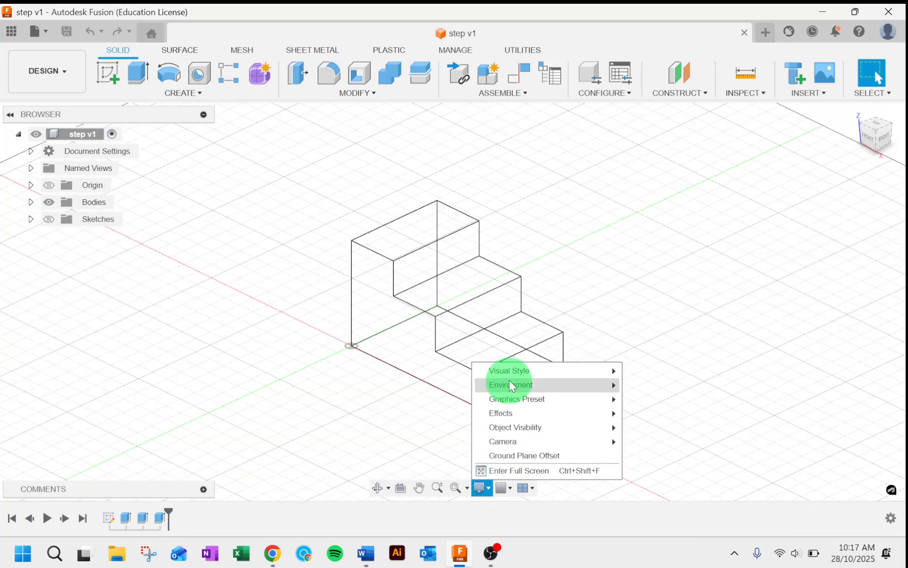
mouse_move(567, 369)
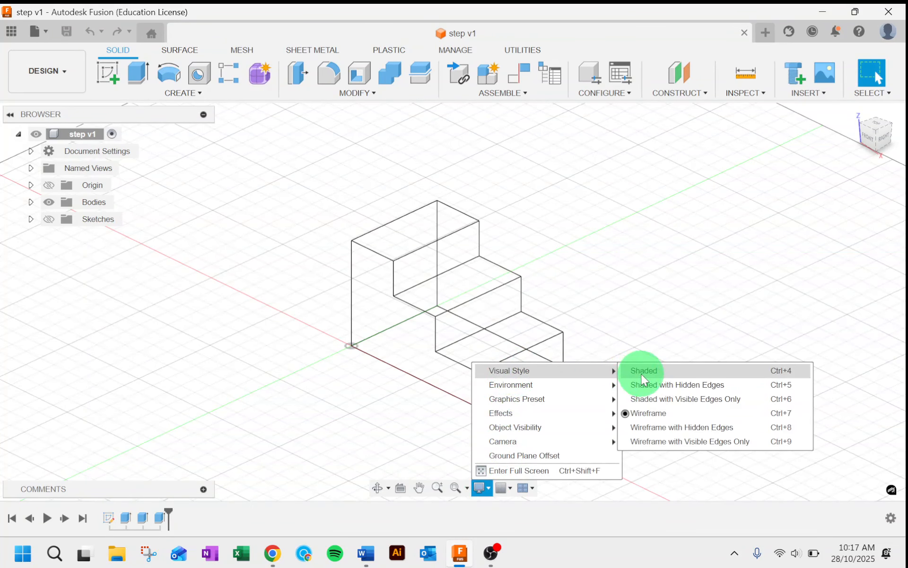
left_click(656, 399)
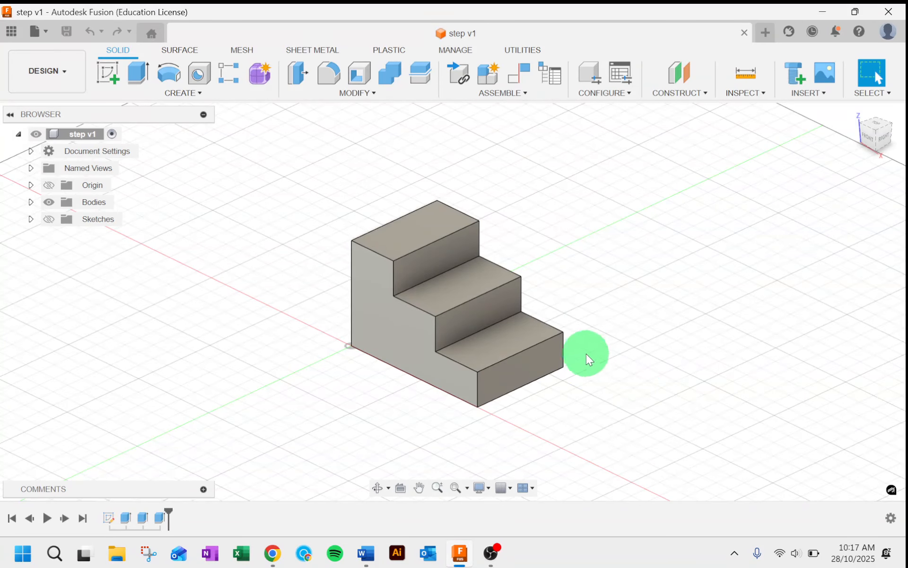
- Create a new blank design alongside the step v1 model
middle_click_drag(561, 228, 578, 241)
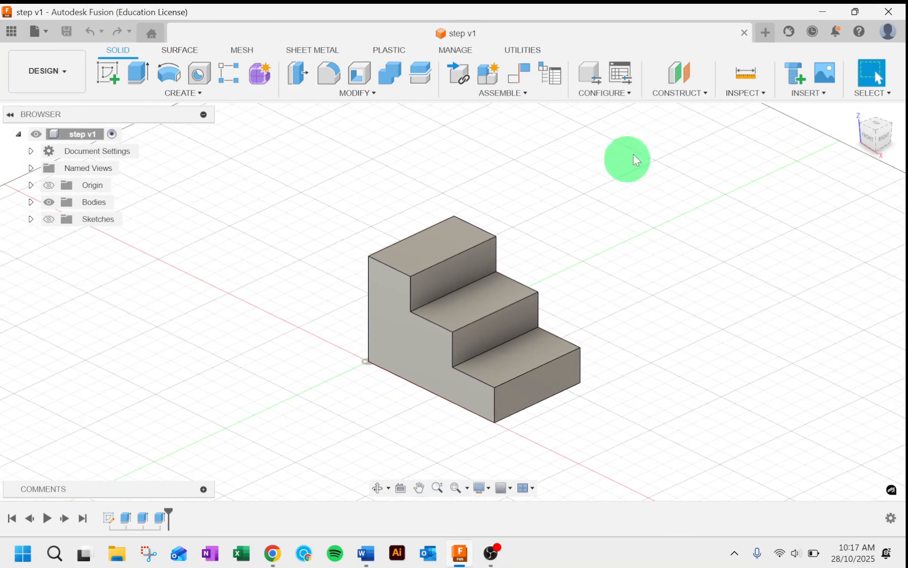
left_click(764, 32)
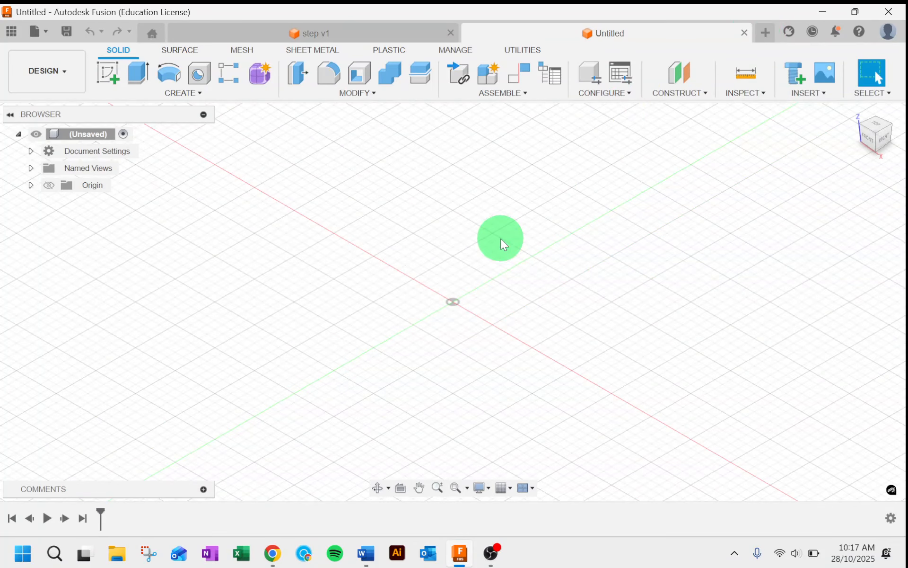
- Return to the step v1 design and view the stepped block straight from above, with its treads running side by side
left_click(344, 29)
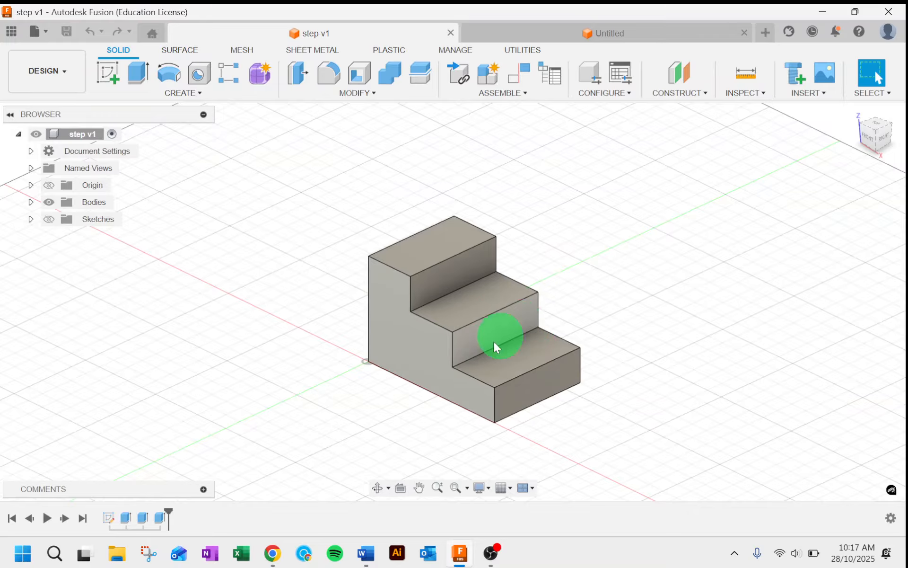
left_click(877, 124)
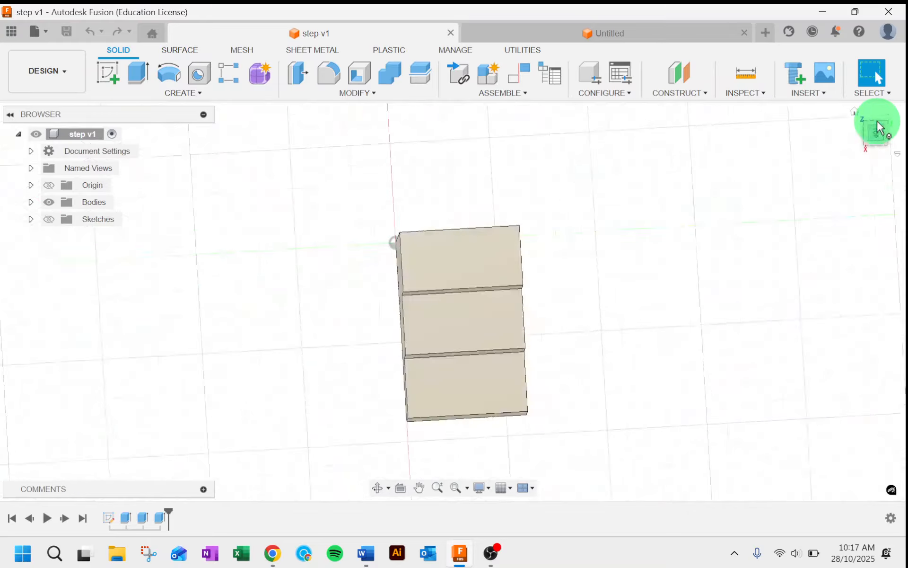
left_click(890, 114)
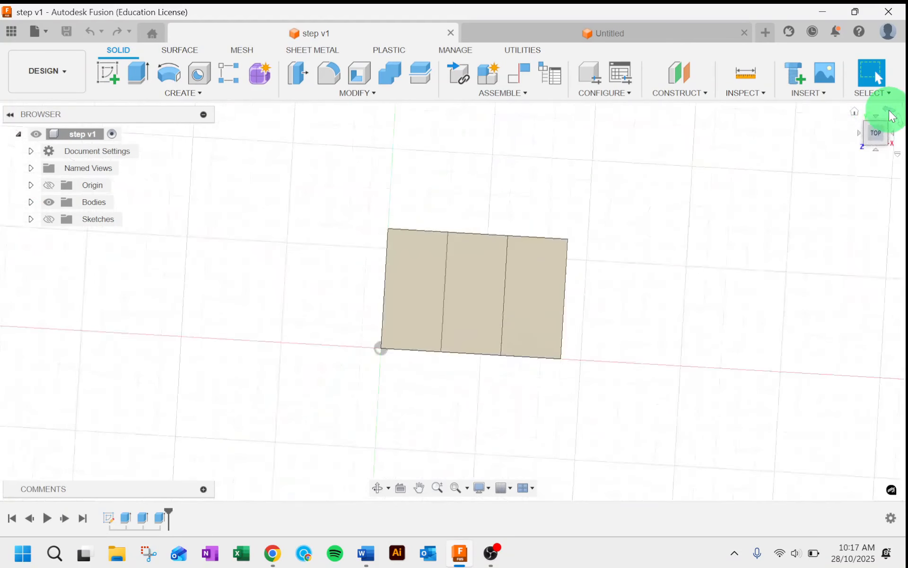
- Start a new sketch on the horizontal XY plane of the untitled design
left_click(626, 31)
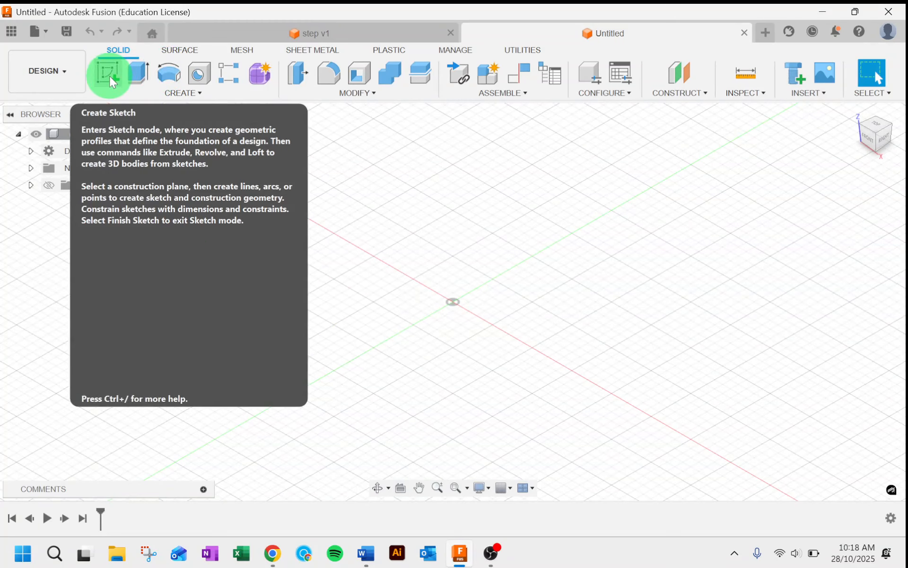
left_click(109, 75)
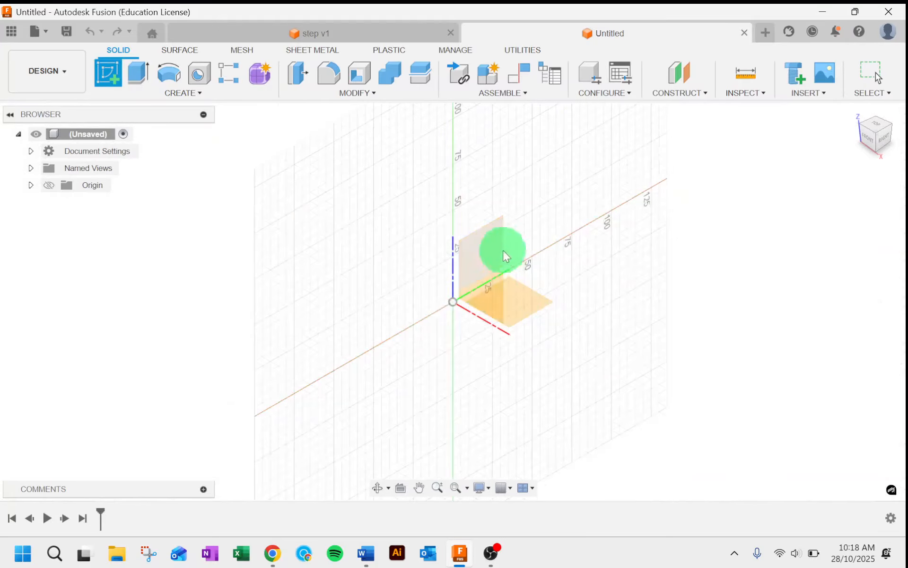
left_click(524, 296)
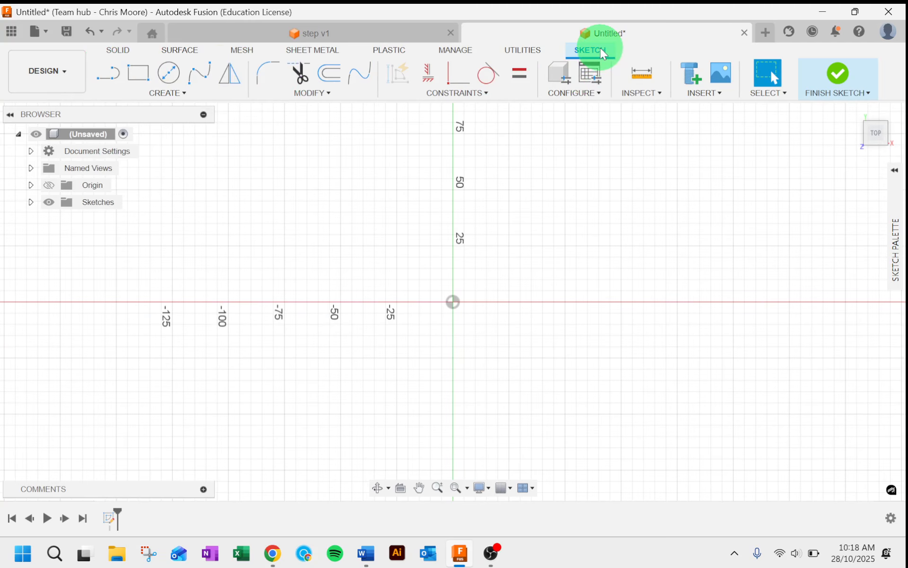
left_click(124, 51)
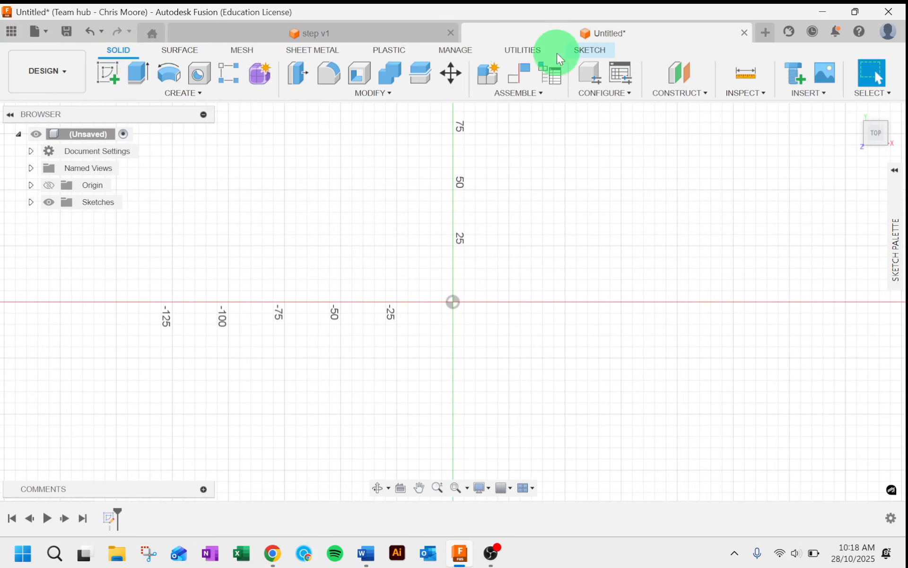
left_click(589, 50)
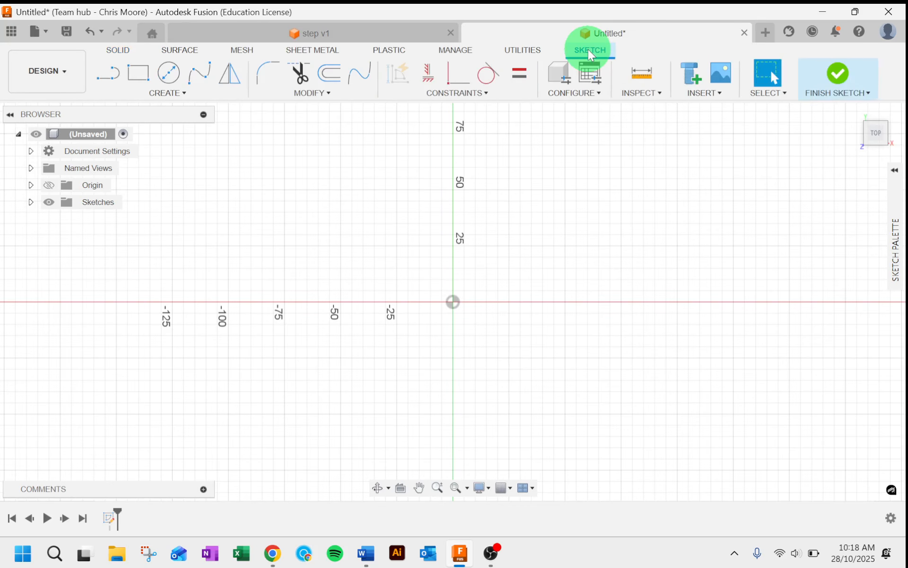
- Sketch a 100 mm by 100 mm two-point rectangle from about the origin, extending toward negative X and positive Y
left_click(134, 72)
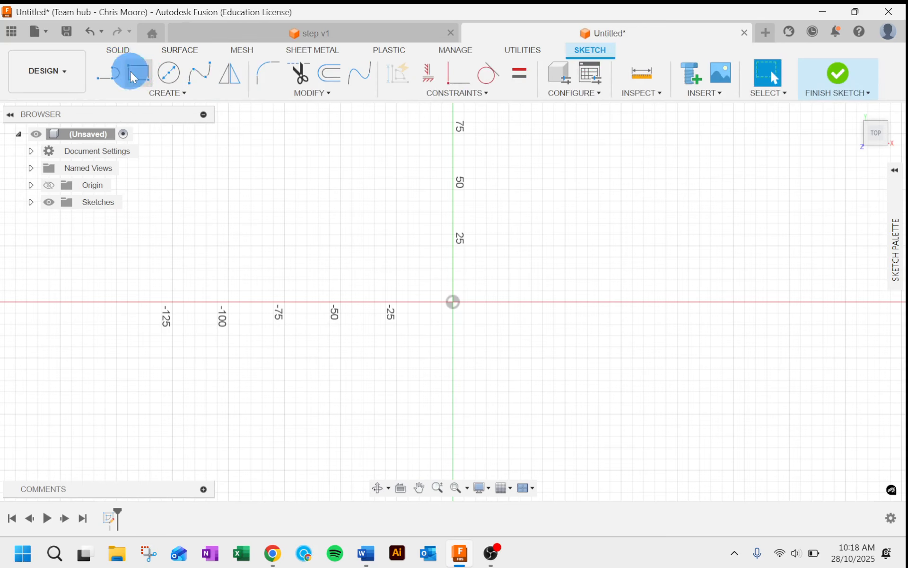
left_click(451, 301)
key("Tab")
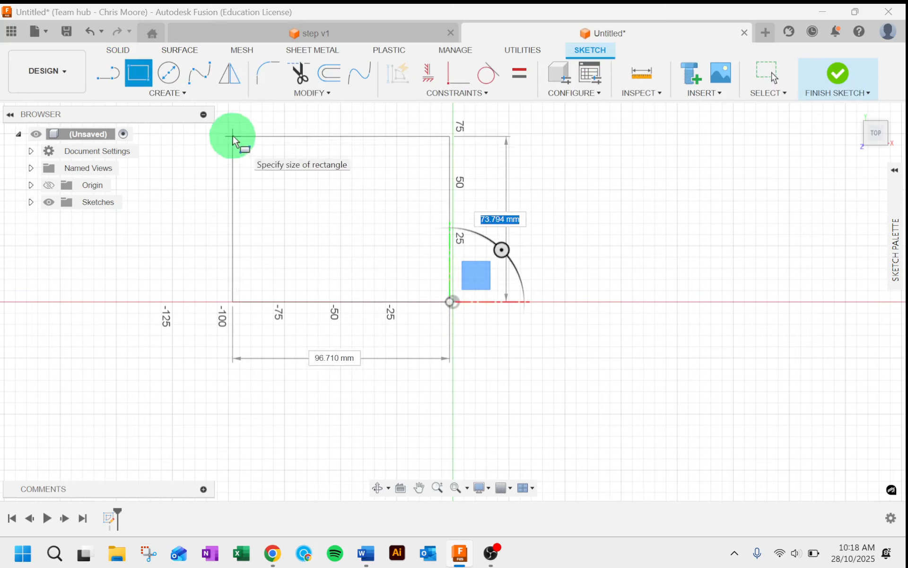
type("100")
key("Tab")
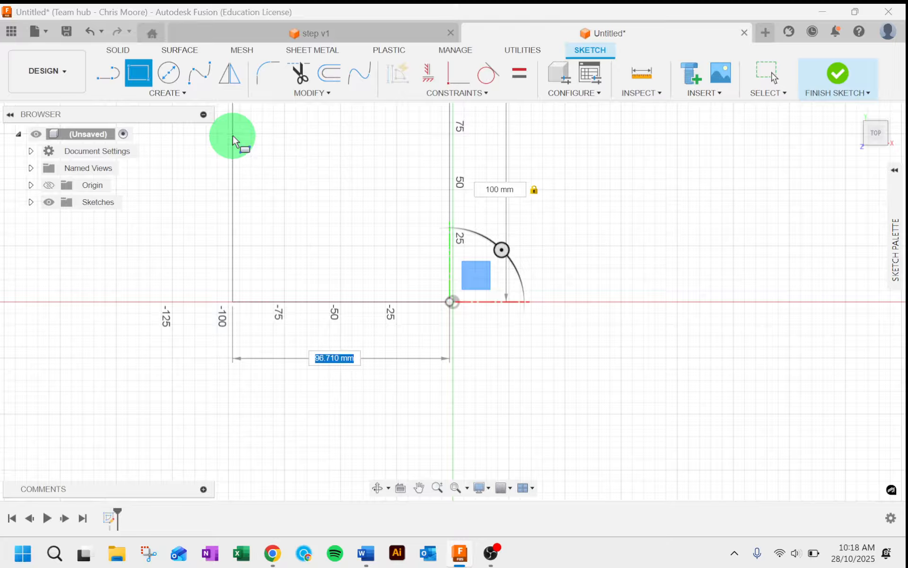
type("100")
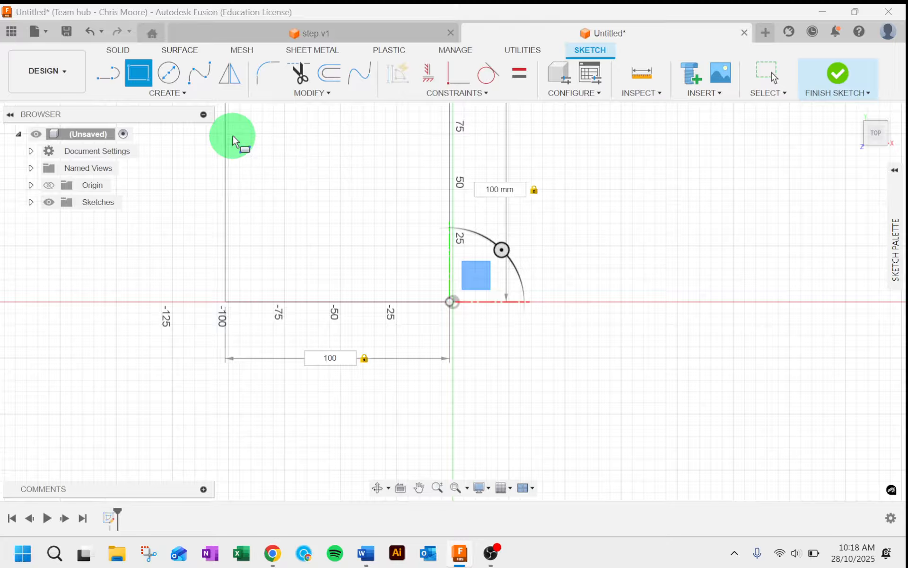
key("Return")
mouse_move(252, 158)
middle_mouse_down()
mouse_move(312, 198)
mouse_move(329, 227)
middle_mouse_up()
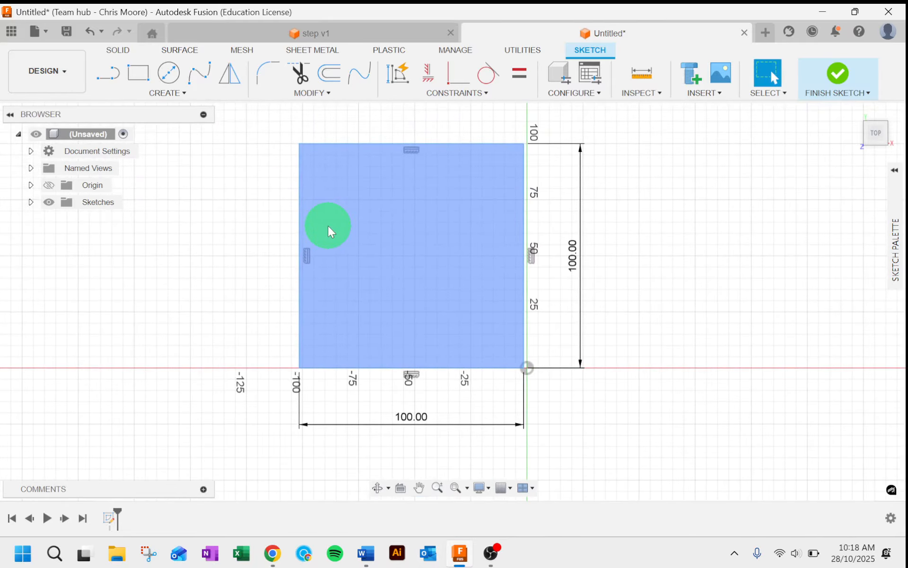
- Draw a vertical line through the square, from the midpoint of its upper edge to the midpoint of its lower edge
left_click(113, 78)
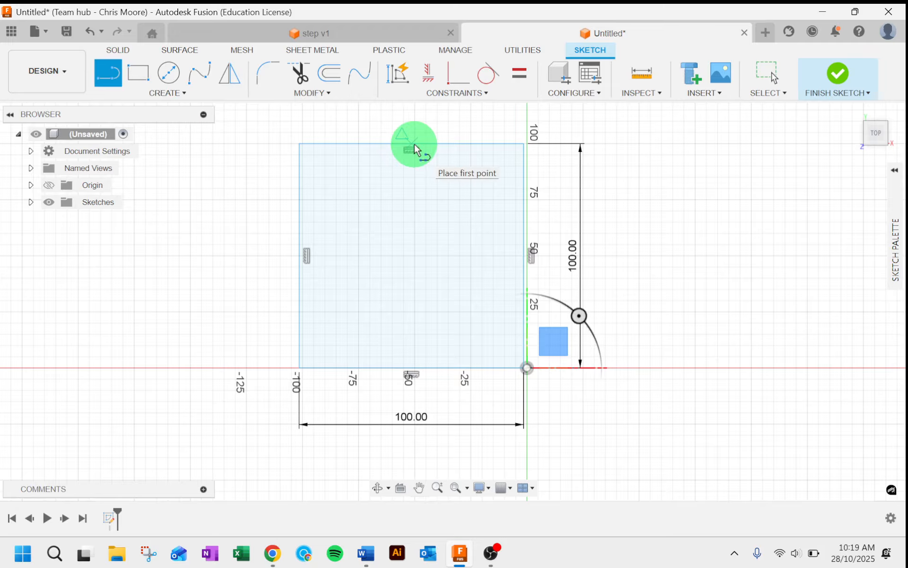
left_click(413, 144)
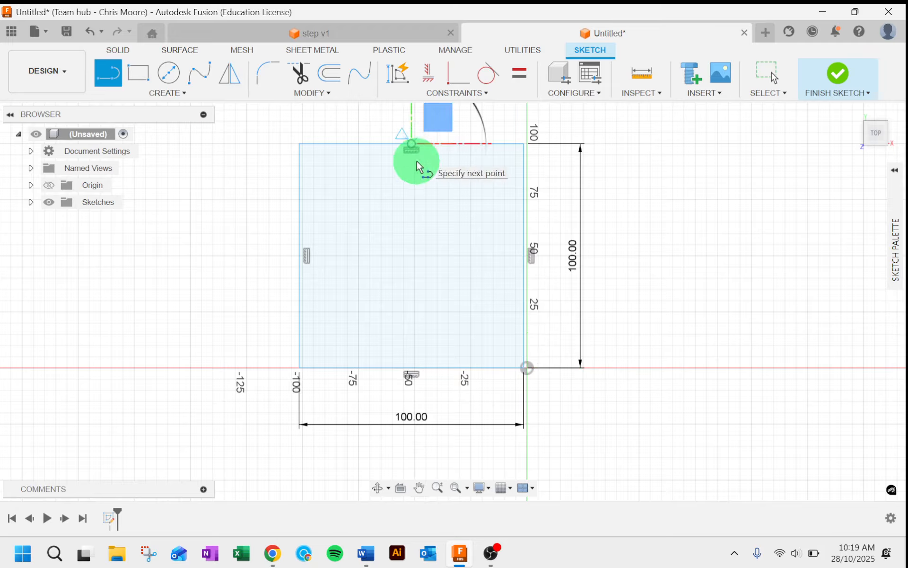
double_click(412, 367)
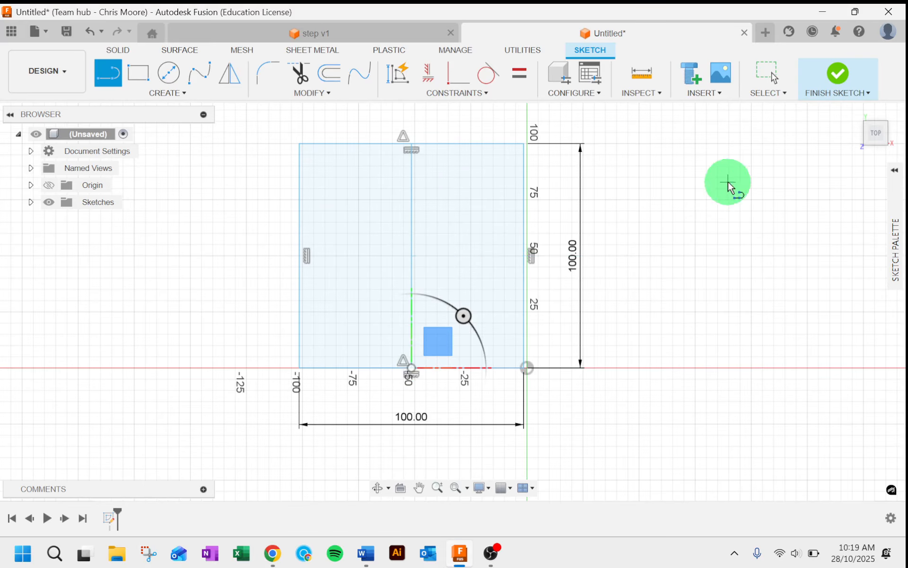
key("Escape")
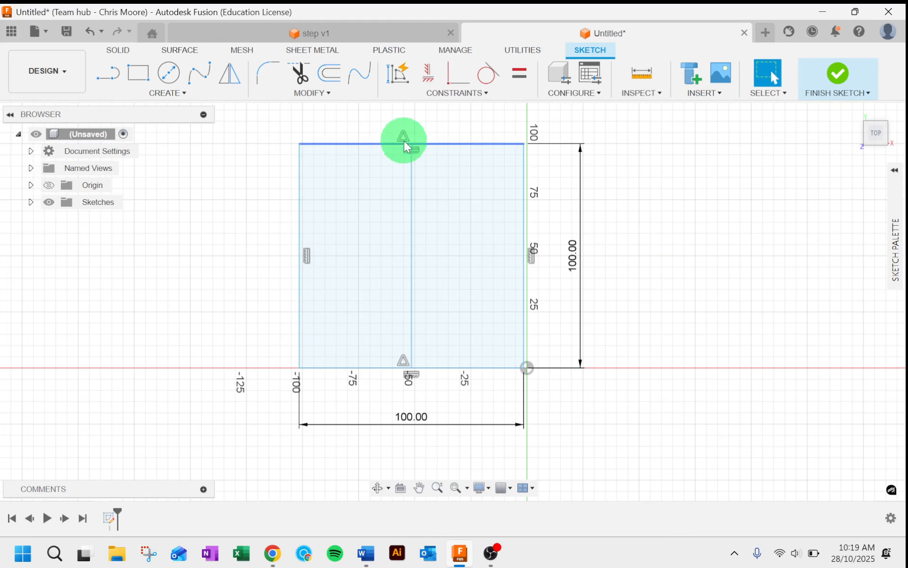
left_click(462, 213)
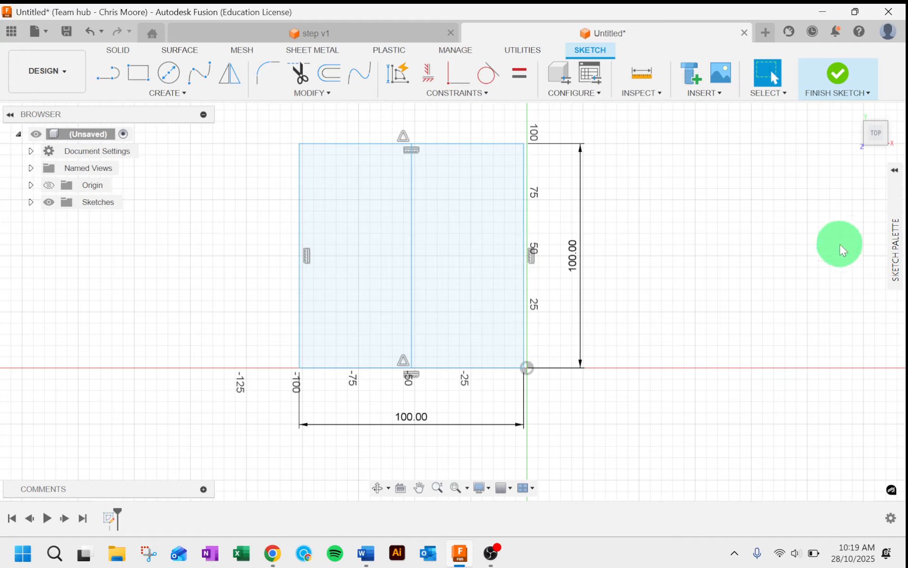
- Try several standard view orientations of the split square, return to the home isometric view, and finish the sketch
mouse_move(874, 133)
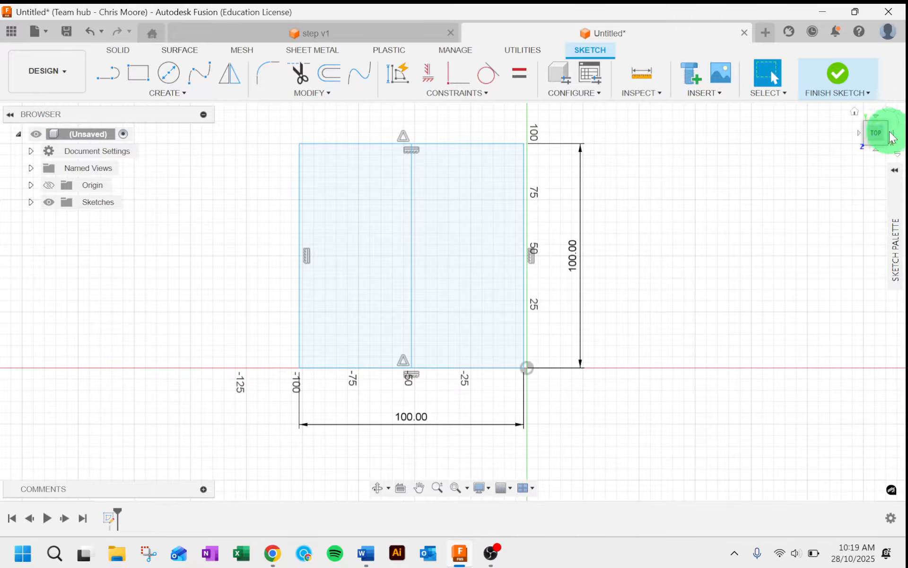
left_click(856, 113)
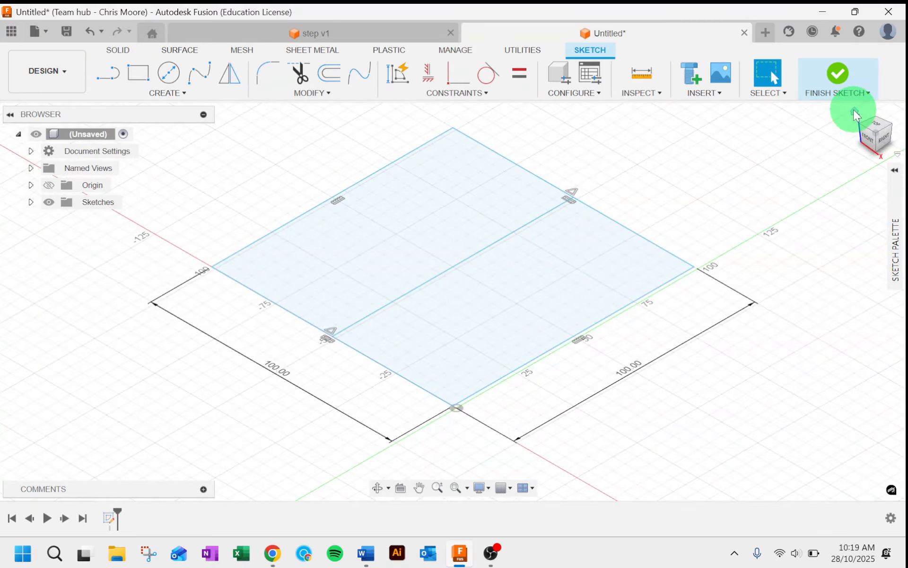
left_click(876, 125)
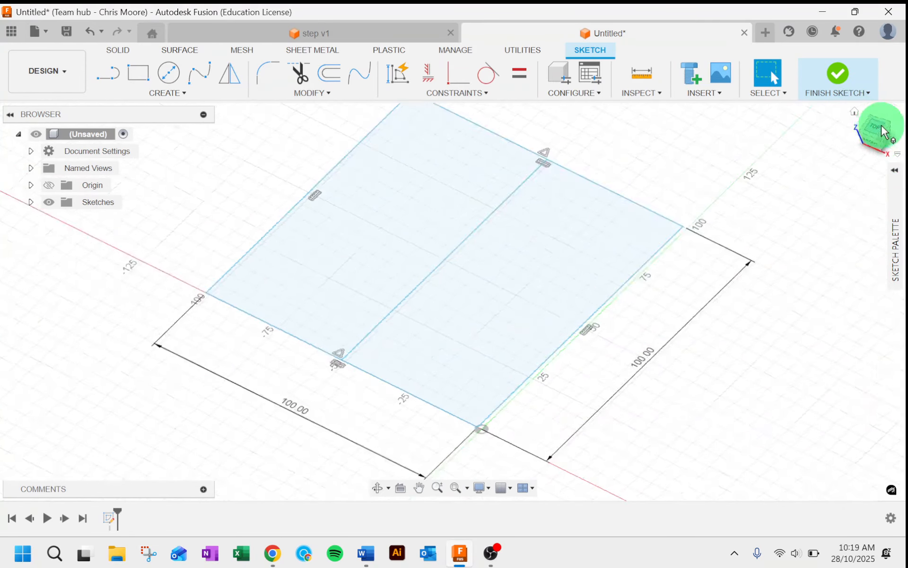
left_click(868, 124)
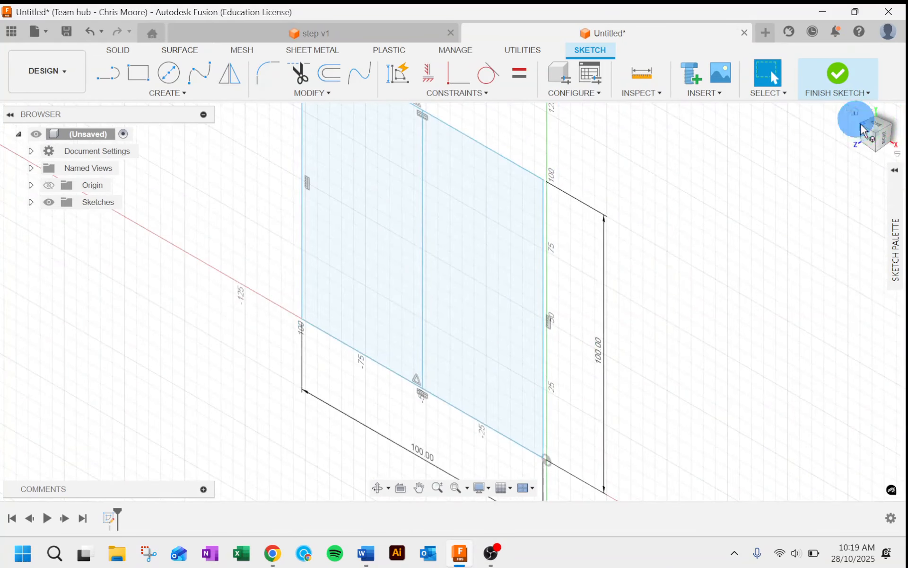
left_click(861, 128)
left_click(856, 114)
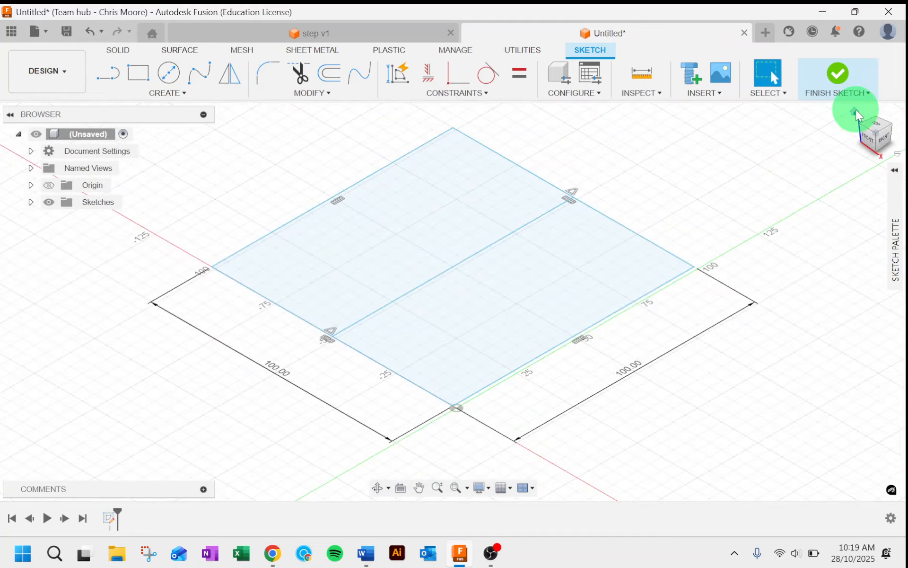
left_click(840, 74)
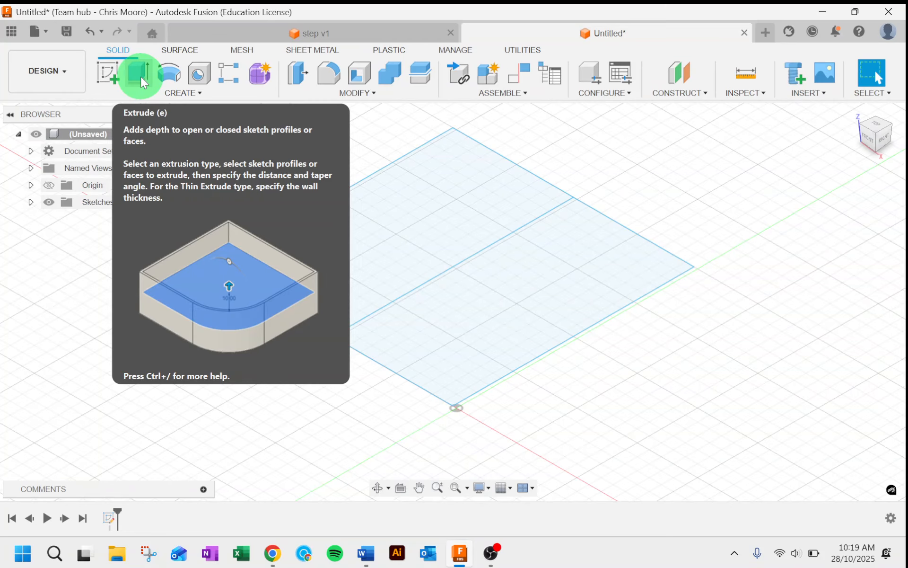
- Extrude the half of the square next to the origin 40 mm upward as a new body
left_click(141, 76)
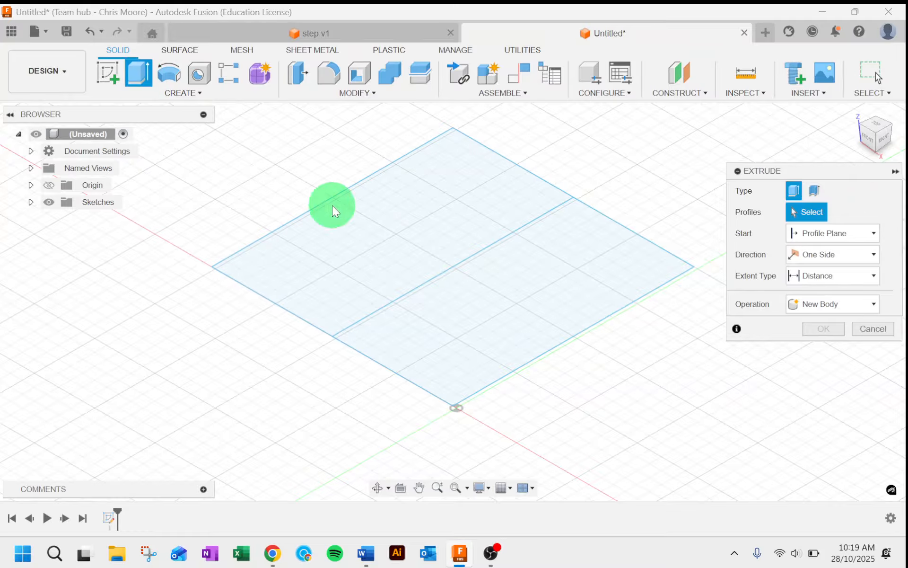
left_click(457, 301)
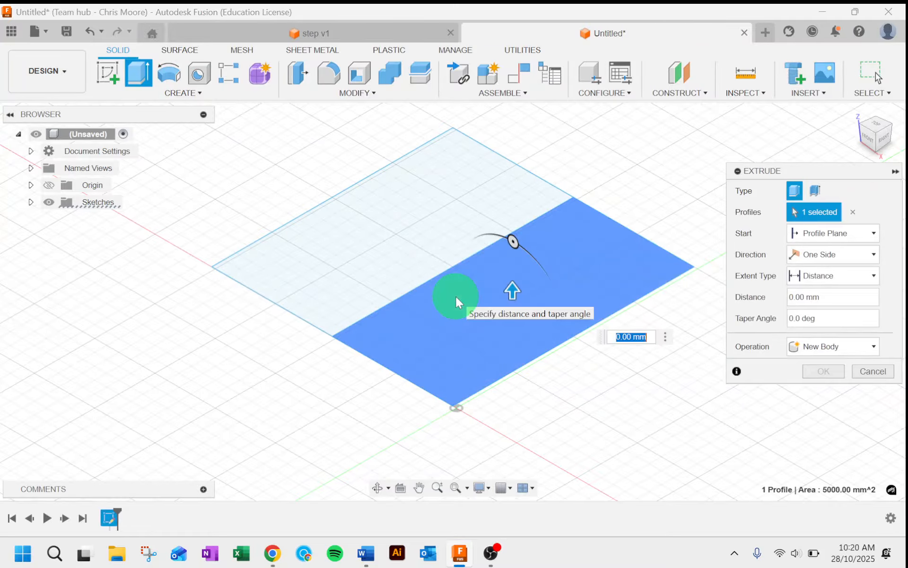
type("40")
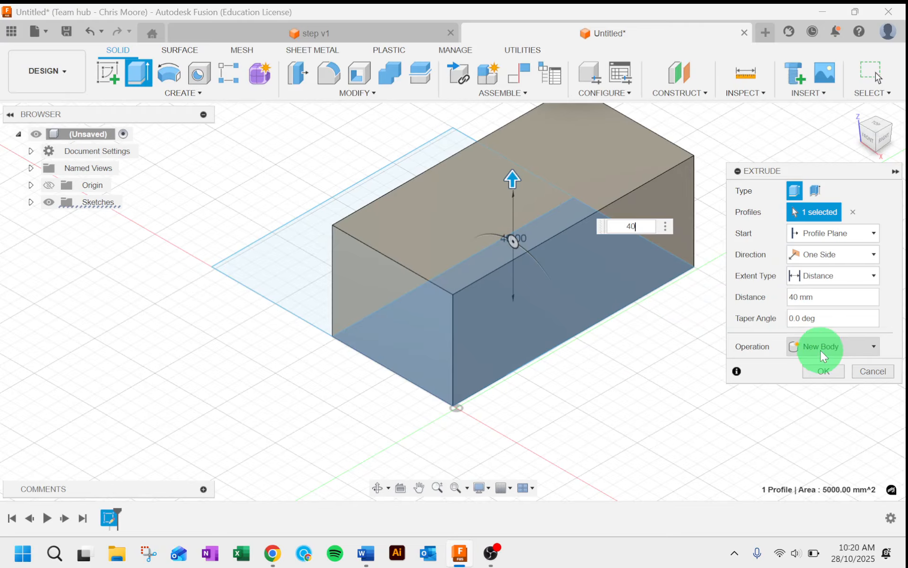
left_click(895, 171)
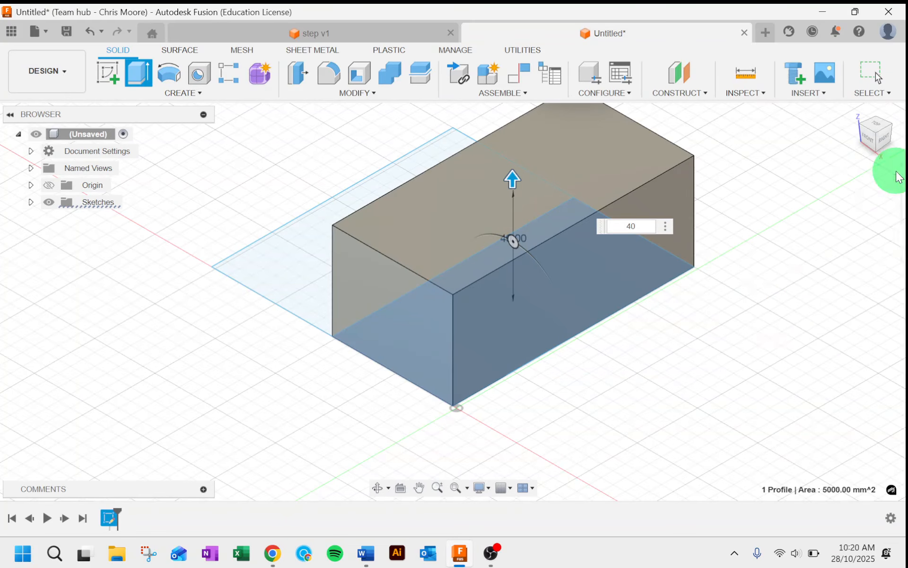
left_click(895, 171)
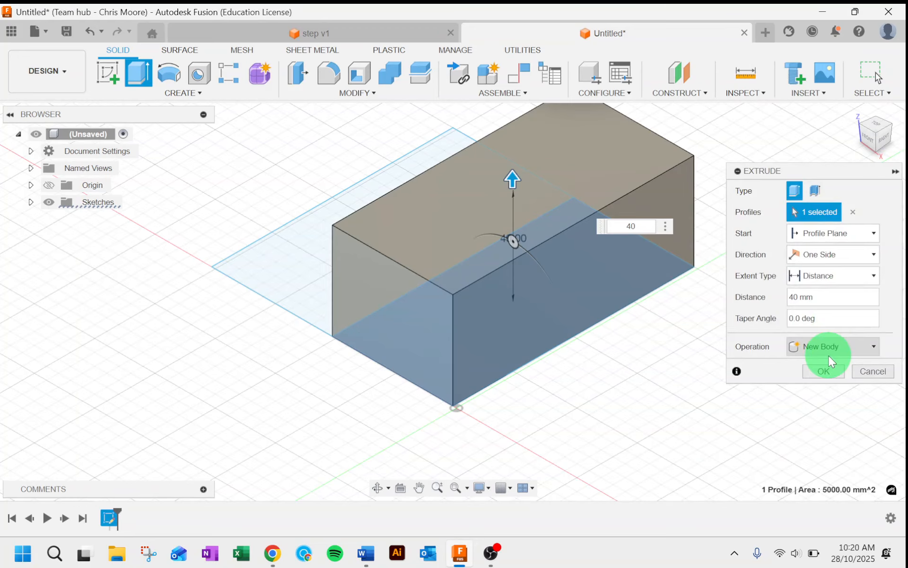
left_click(823, 371)
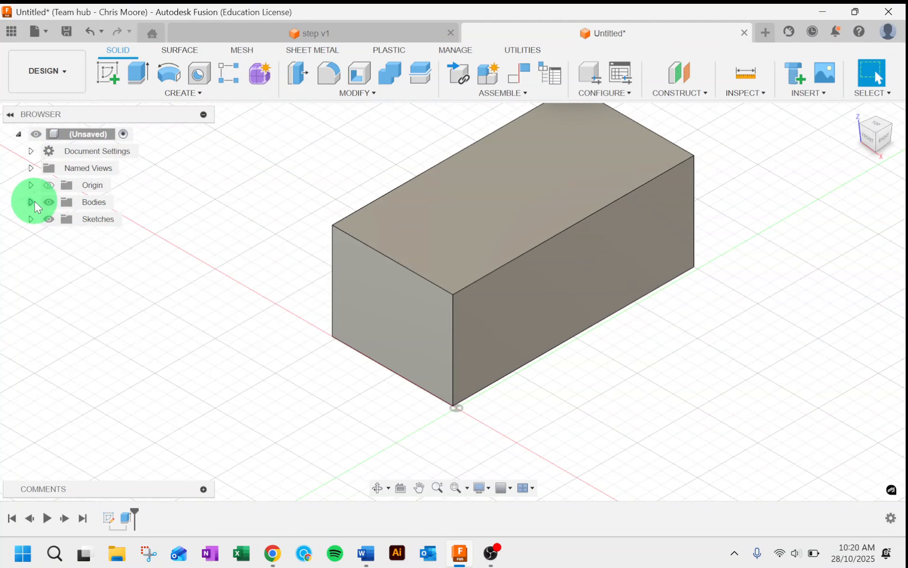
- Make Sketch1 visible again, with the bodies hidden temporarily and shown again
left_click(49, 202)
left_click(30, 219)
left_click(61, 236)
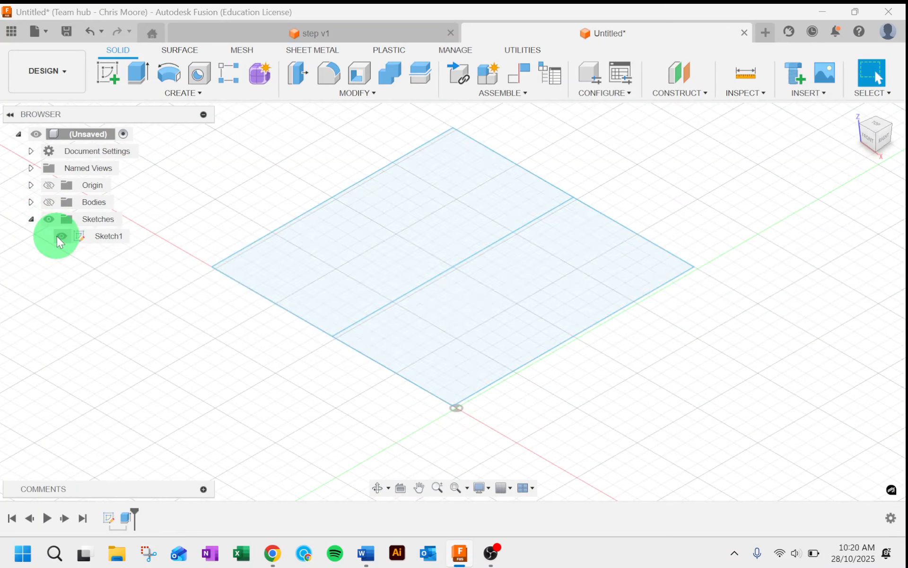
left_click(48, 202)
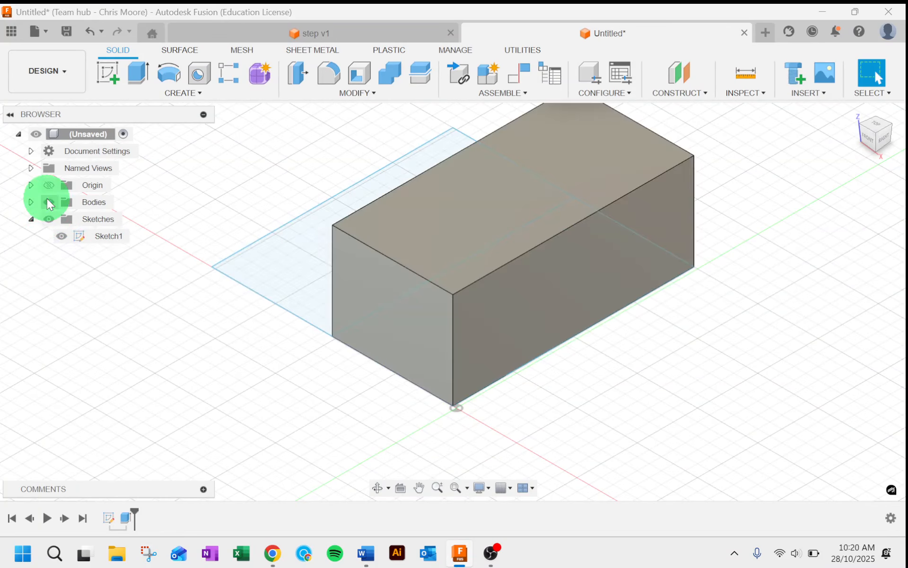
- List the design's bodies, select the extruded block's body and look through its available commands
left_click(86, 202)
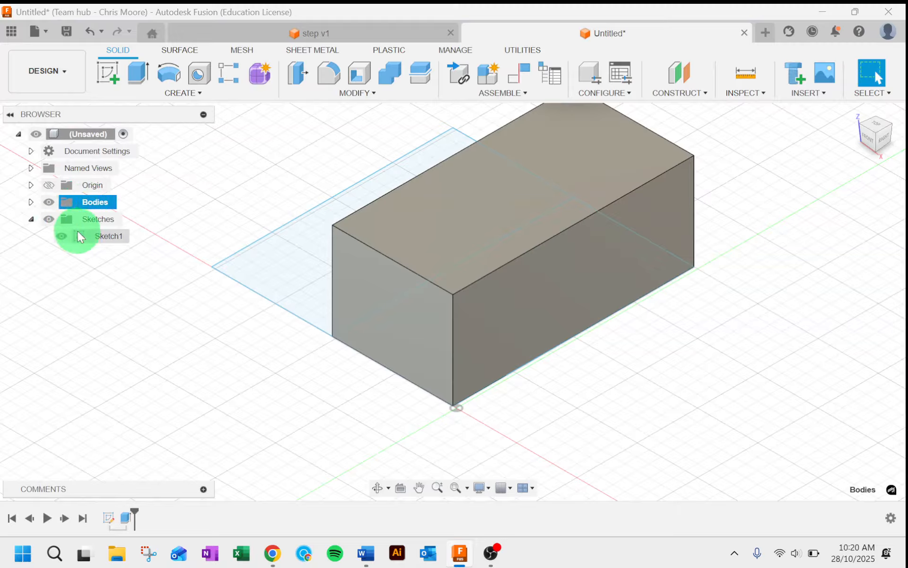
left_click(31, 202)
left_click(81, 220)
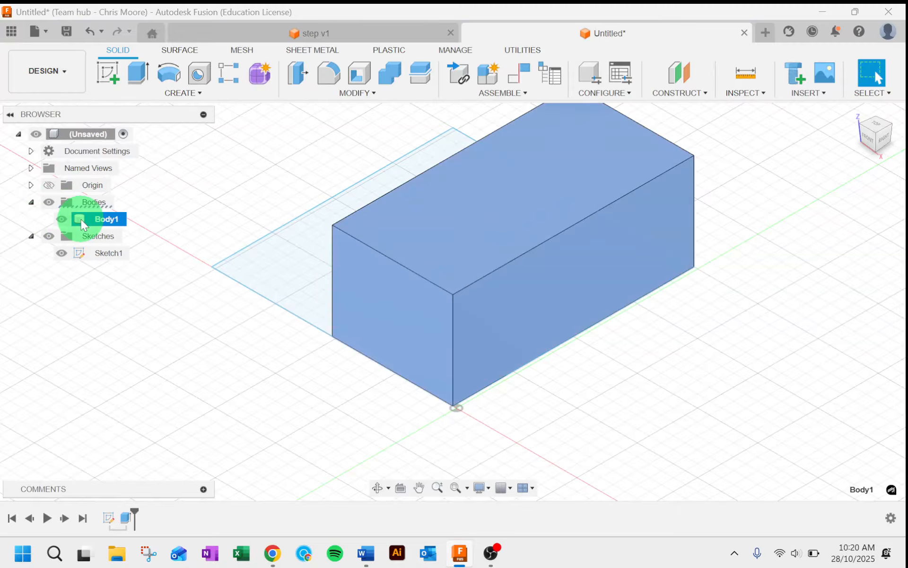
right_click(83, 224)
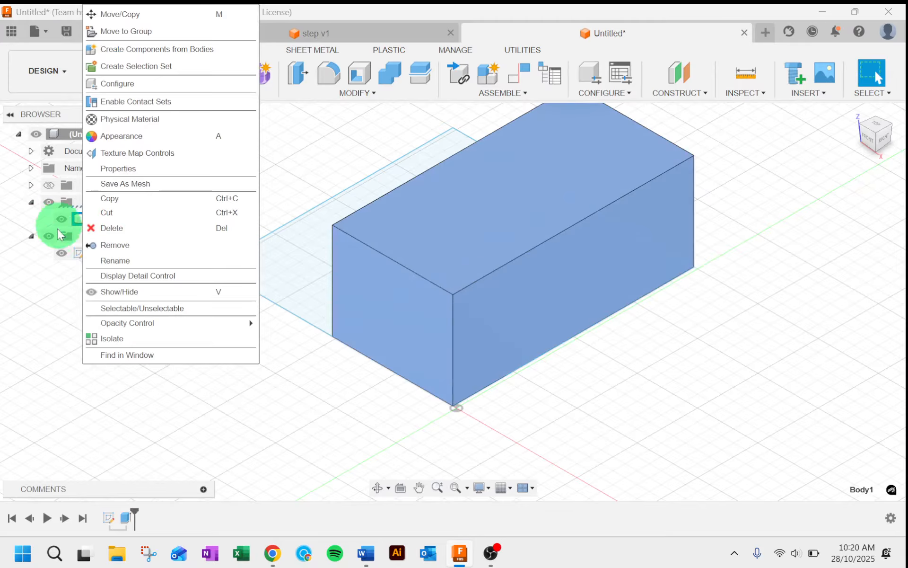
left_click(28, 258)
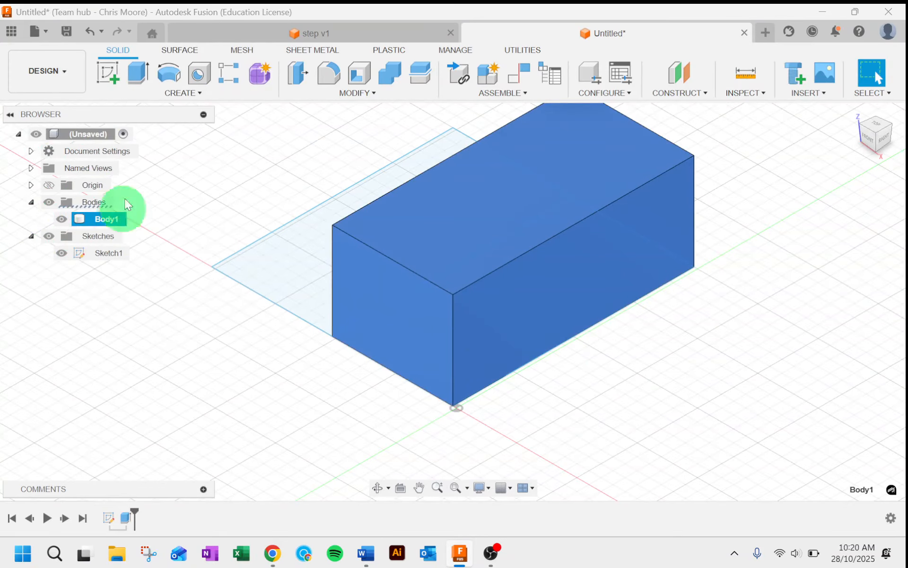
left_click(49, 201)
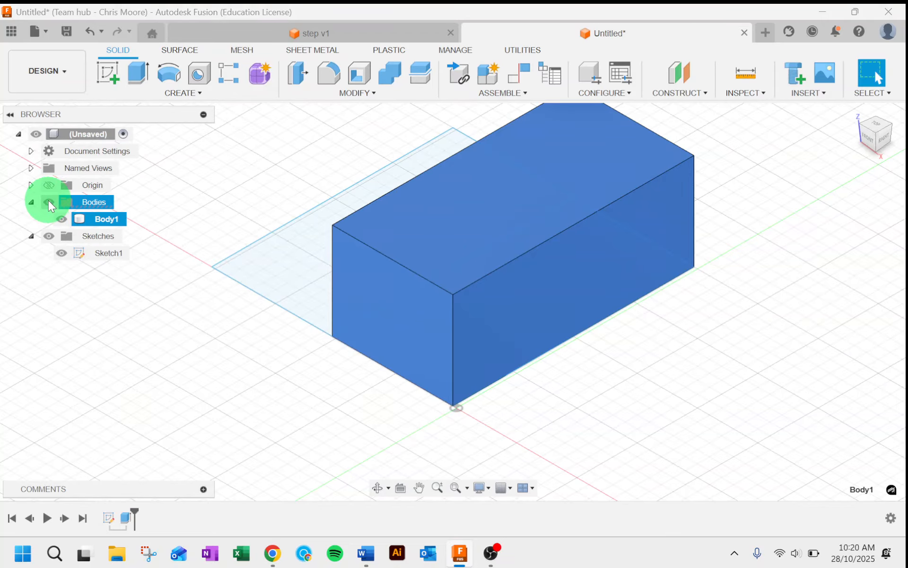
mouse_move(48, 200)
left_mouse_down()
mouse_move(112, 221)
mouse_move(146, 202)
mouse_move(137, 484)
mouse_move(111, 513)
mouse_move(137, 519)
mouse_move(115, 518)
left_mouse_up()
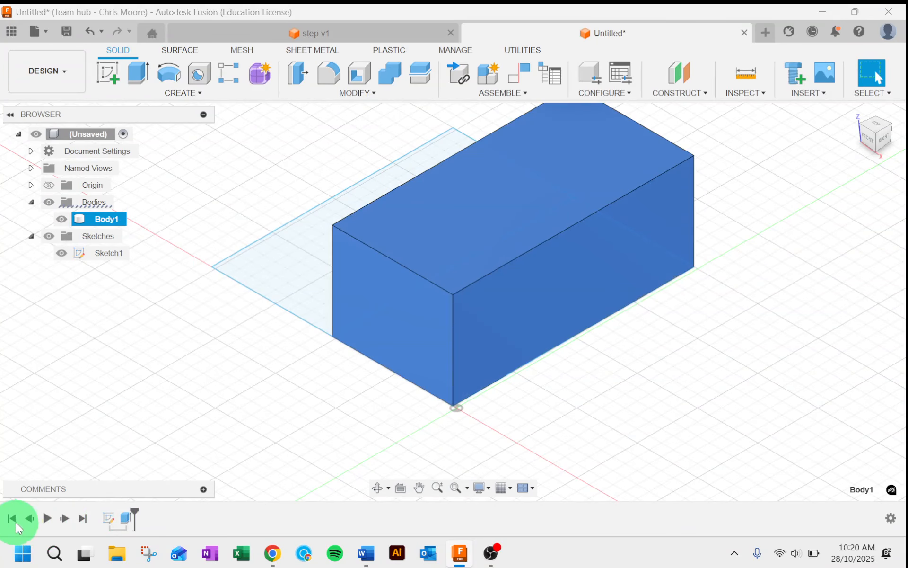
- Roll the design history back to its beginning and replay the sketch and extrusion up to the end
left_click(14, 518)
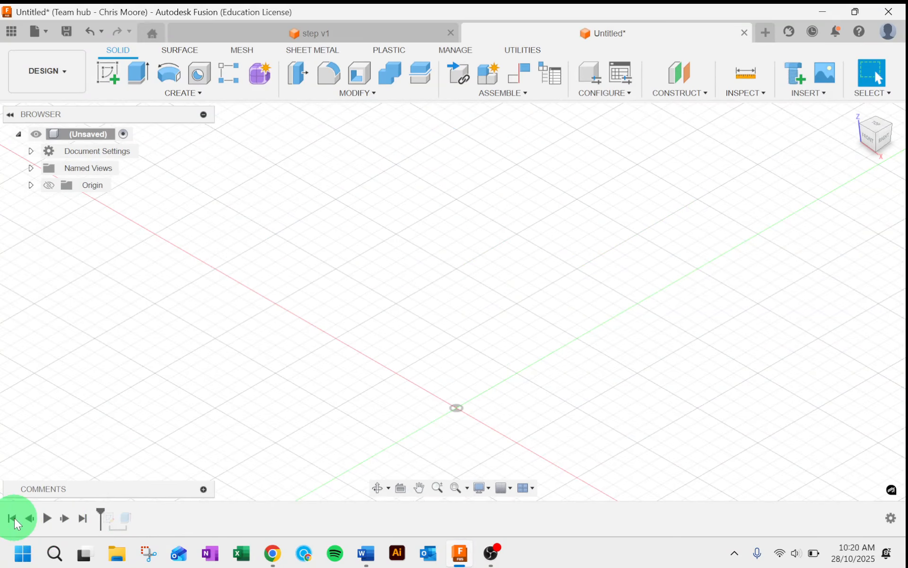
left_click(50, 517)
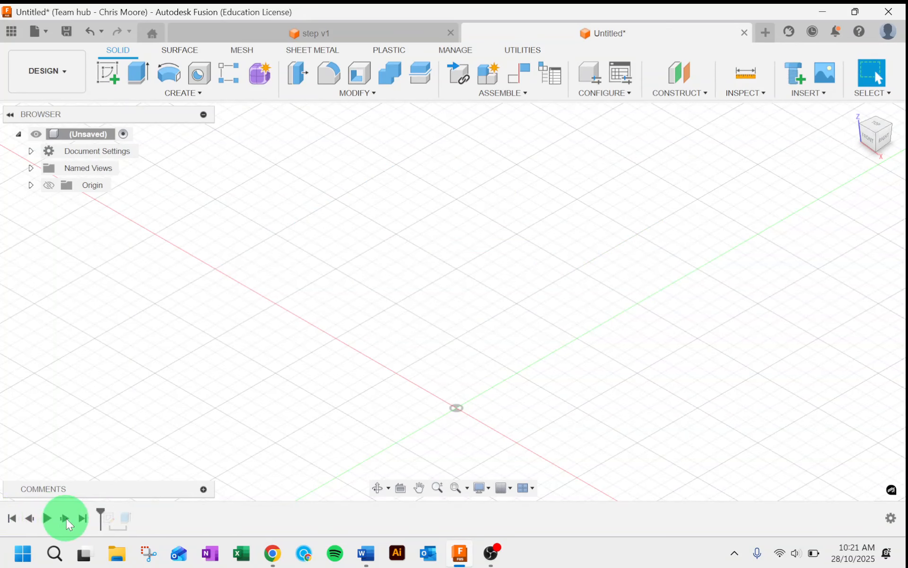
left_click(66, 518)
left_click(66, 518)
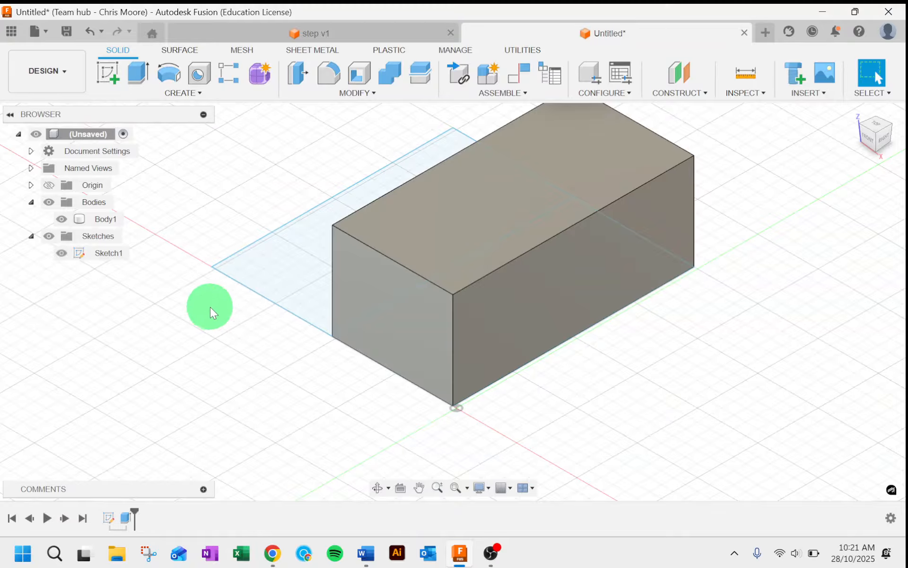
- Use Press Pull on the remaining half of the square and set its upward distance to 80 mm
middle_click_drag(210, 307, 210, 374)
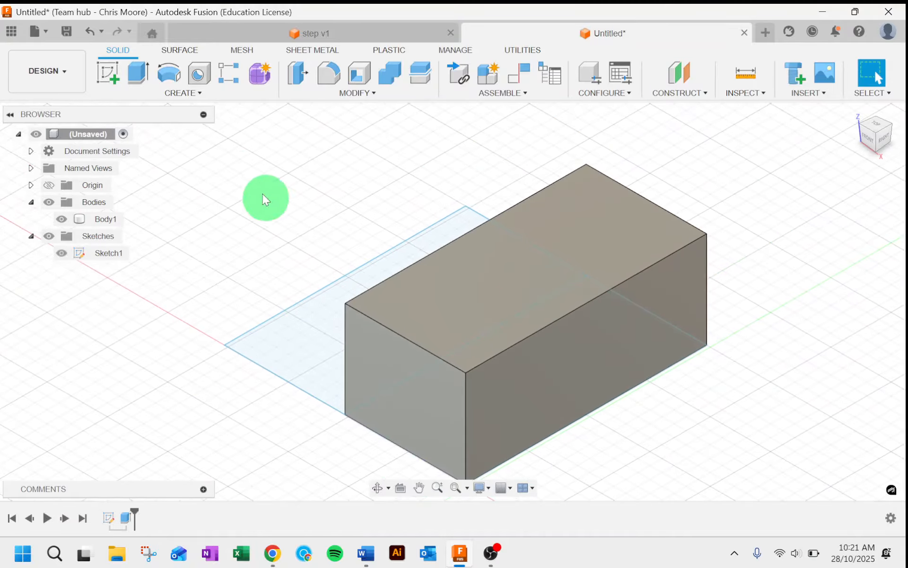
left_click(305, 347)
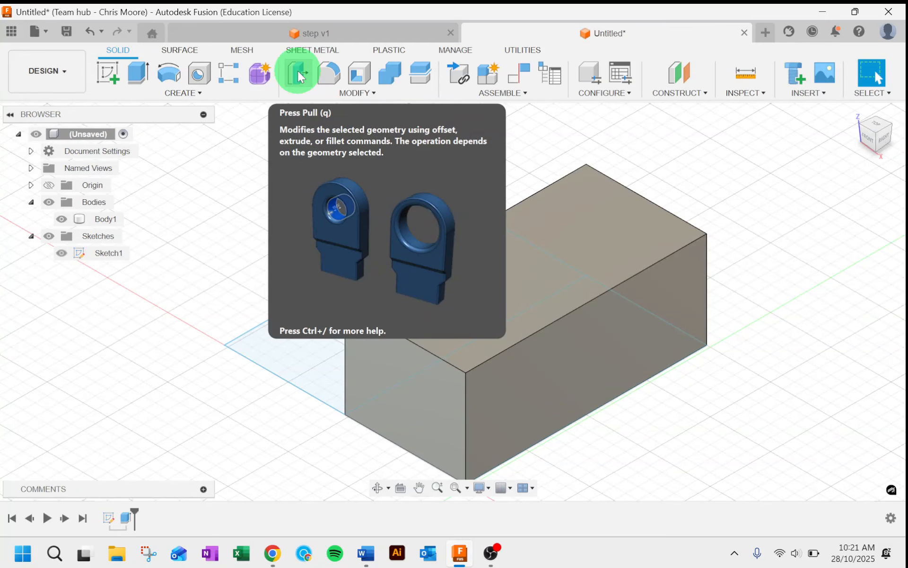
left_click(297, 71)
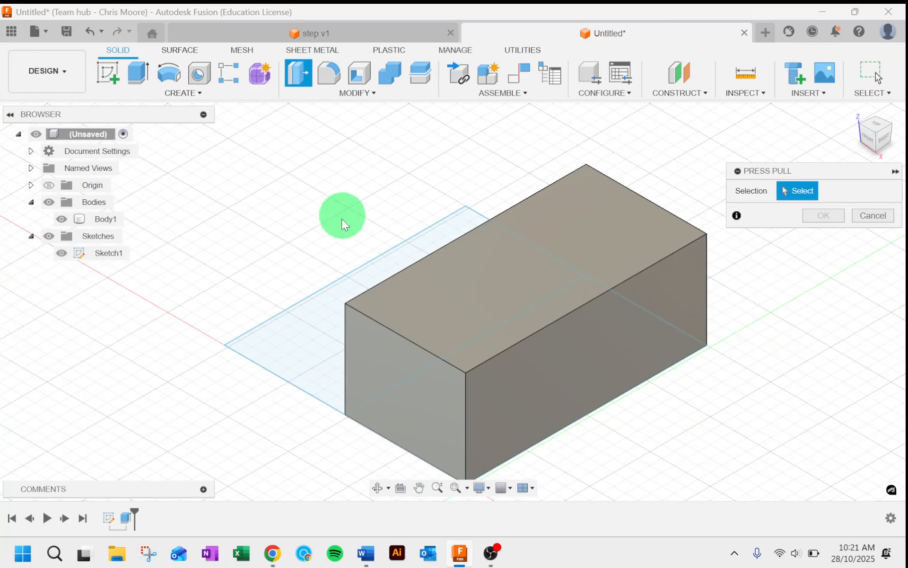
left_click(305, 328)
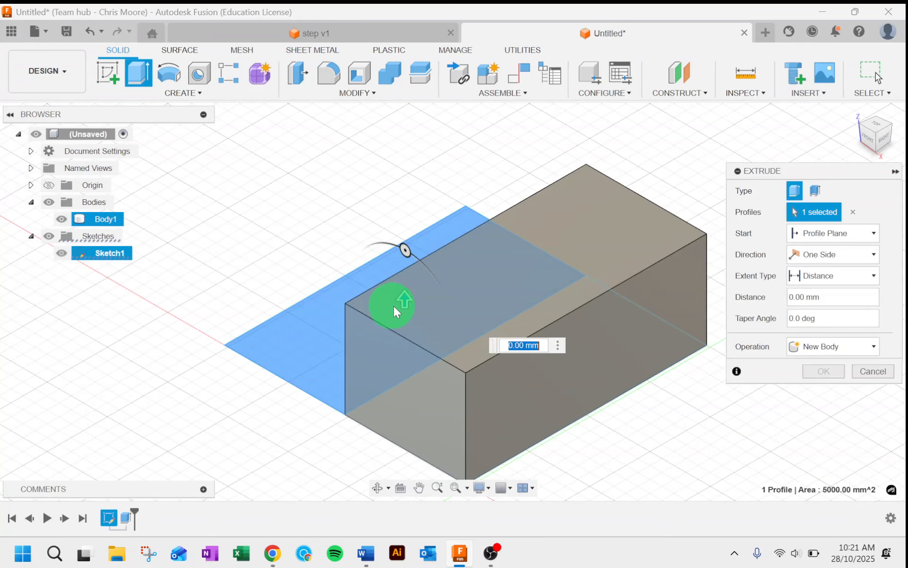
left_click_drag(394, 312, 403, 110)
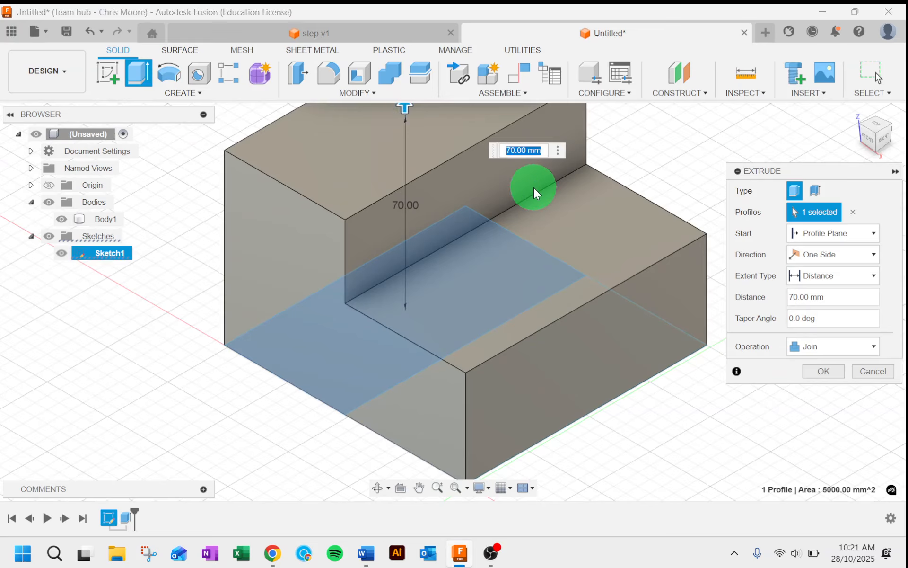
type("80")
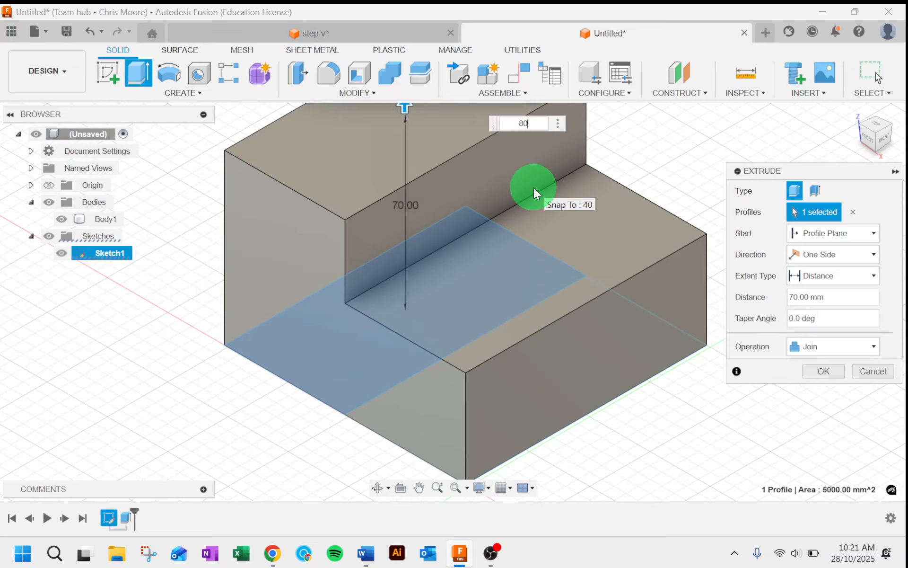
middle_click_drag(443, 247, 465, 339)
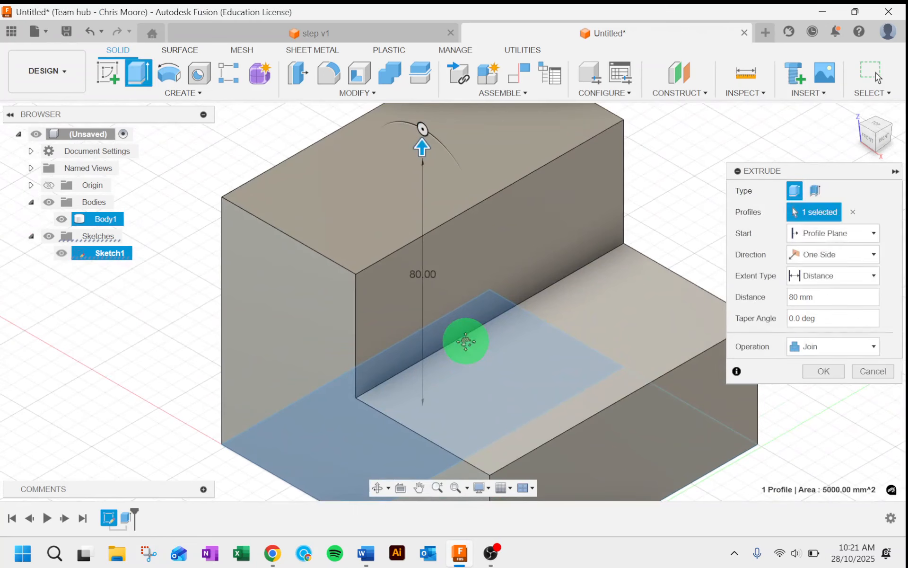
scroll(466, 334, "down", 3)
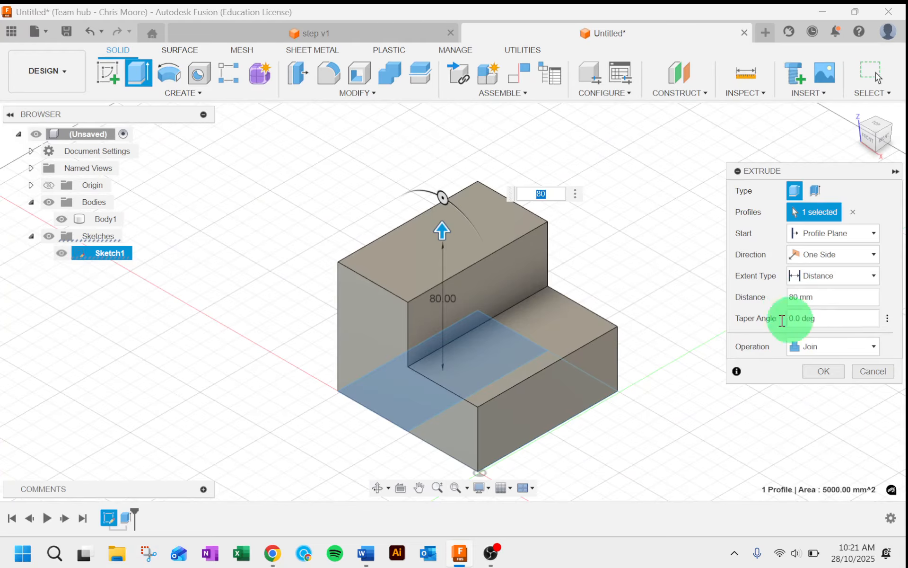
- Set the 80 mm extrusion's operation to New Body with a 0 degree taper and complete it
mouse_move(440, 196)
left_mouse_down()
mouse_move(464, 214)
mouse_move(432, 197)
mouse_move(443, 197)
left_mouse_up()
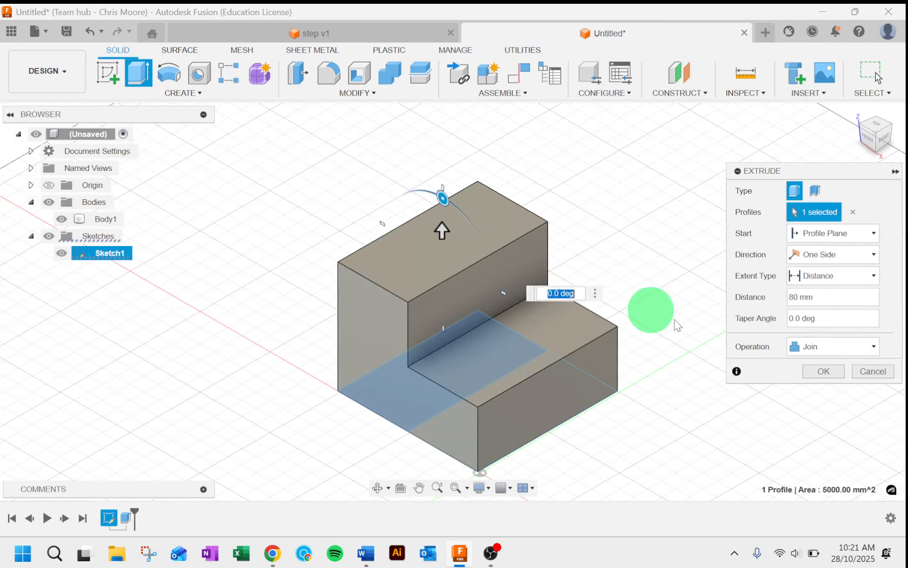
left_click(821, 349)
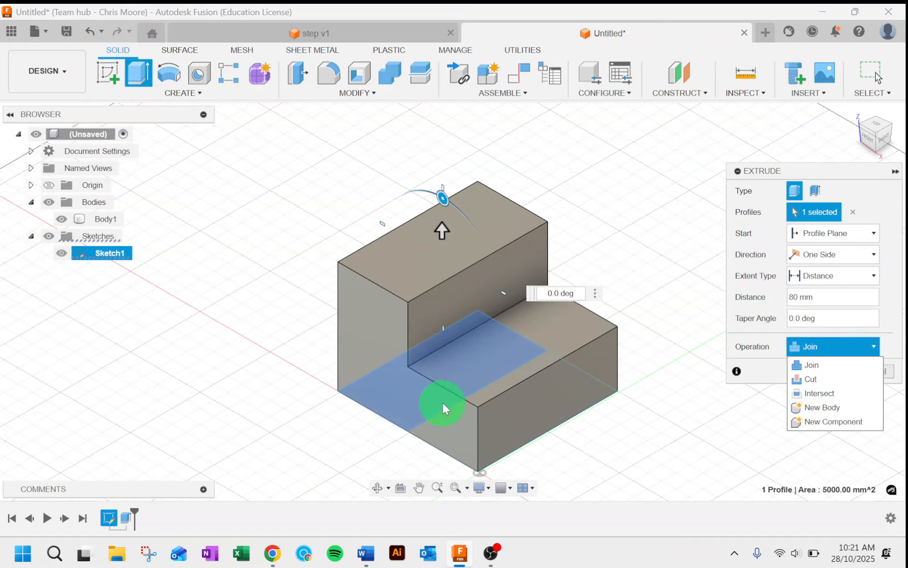
left_click(826, 408)
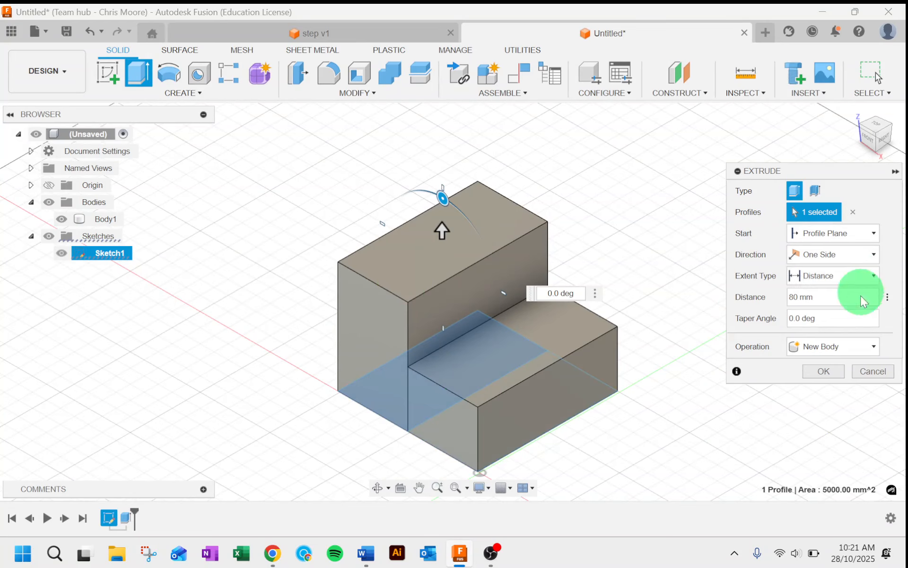
left_click(823, 372)
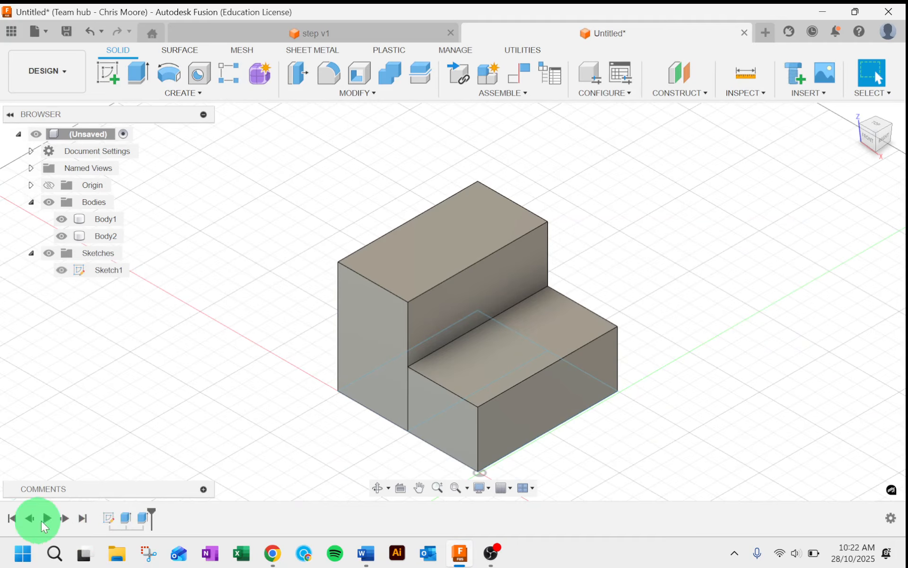
- Select the two extrusions in the design history in turn to identify the body each one belongs to
left_click(127, 515)
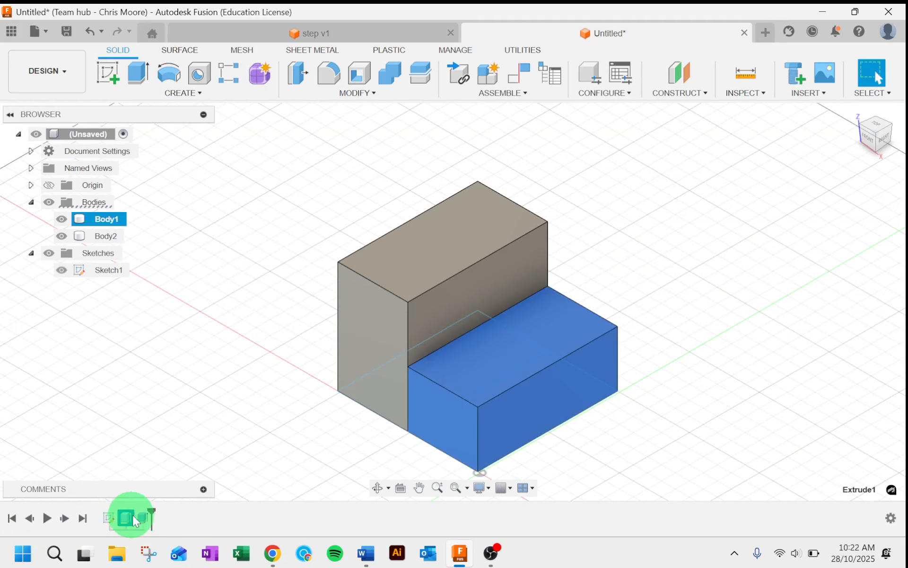
left_click(146, 516)
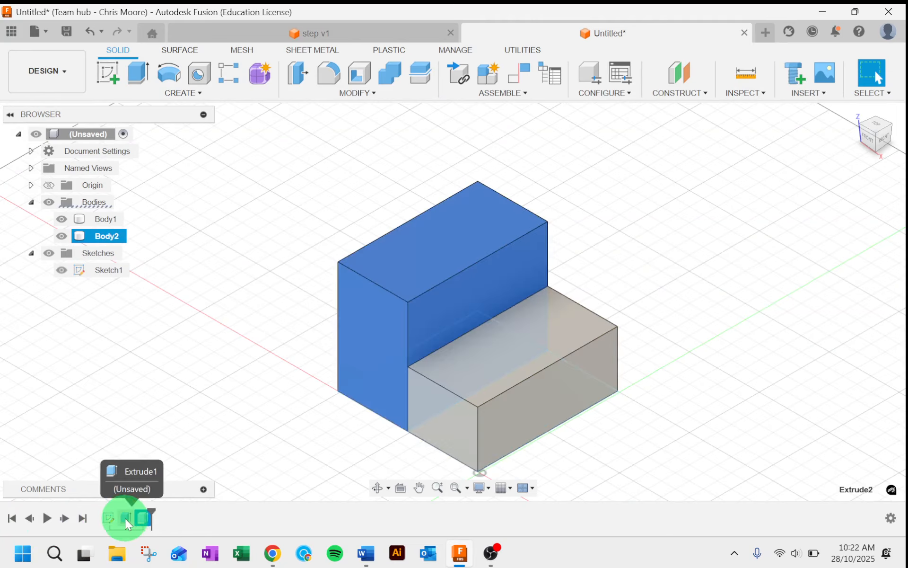
left_click(125, 518)
- Edit the base sketch from the design history, set the rectangle's vertical dimension to 50 mm and finish the sketch
left_click(106, 518)
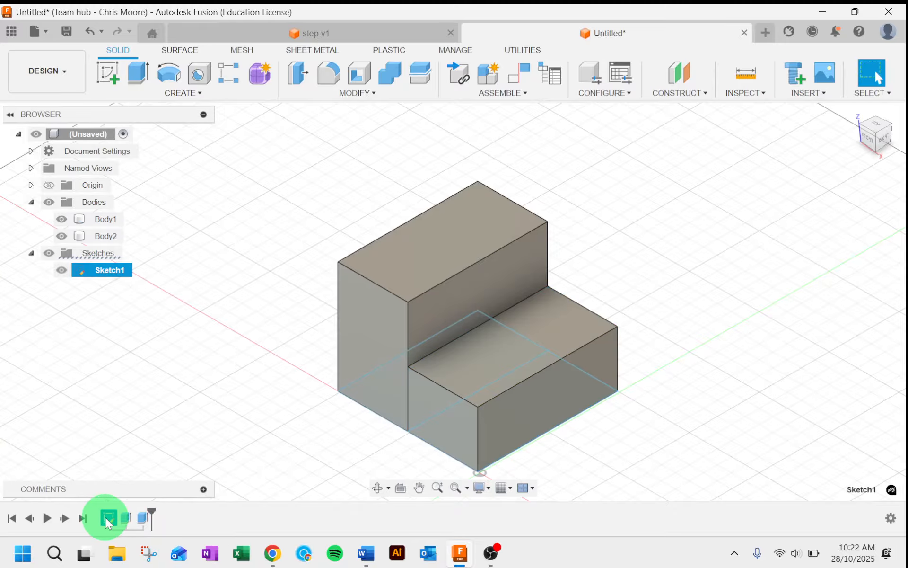
right_click(105, 517)
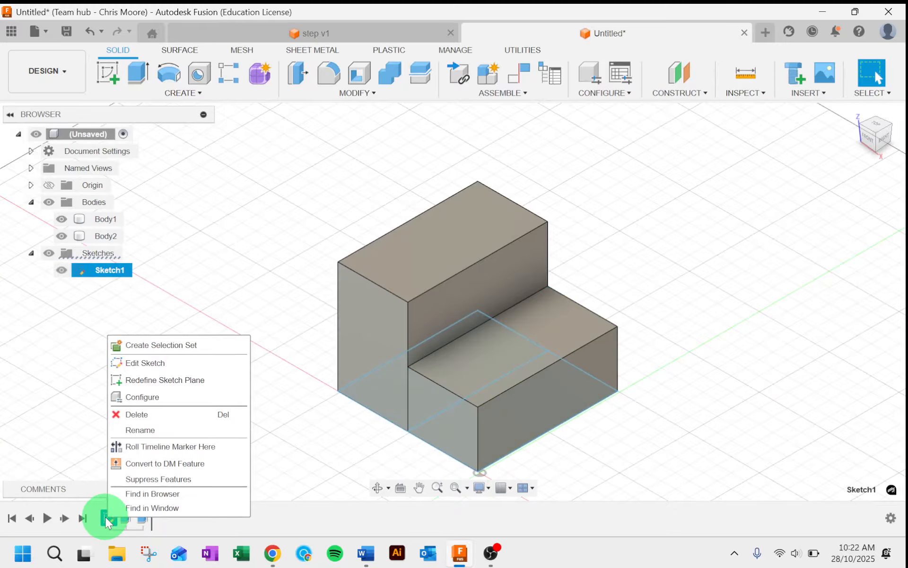
left_click(135, 363)
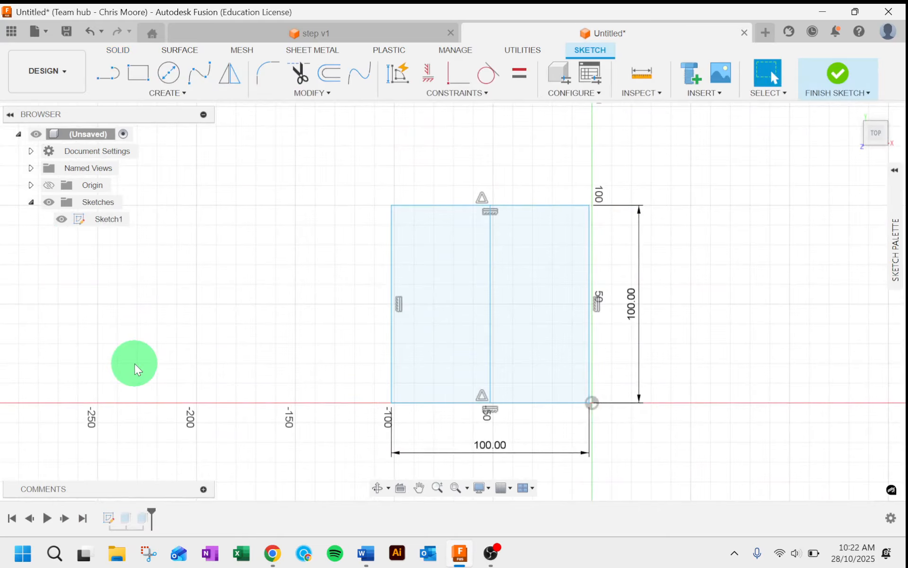
double_click(632, 304)
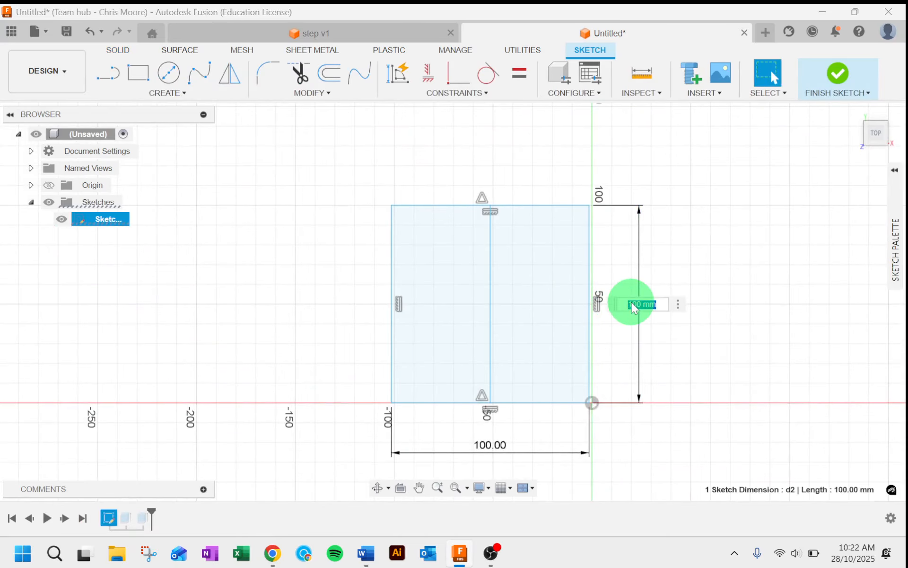
type("50")
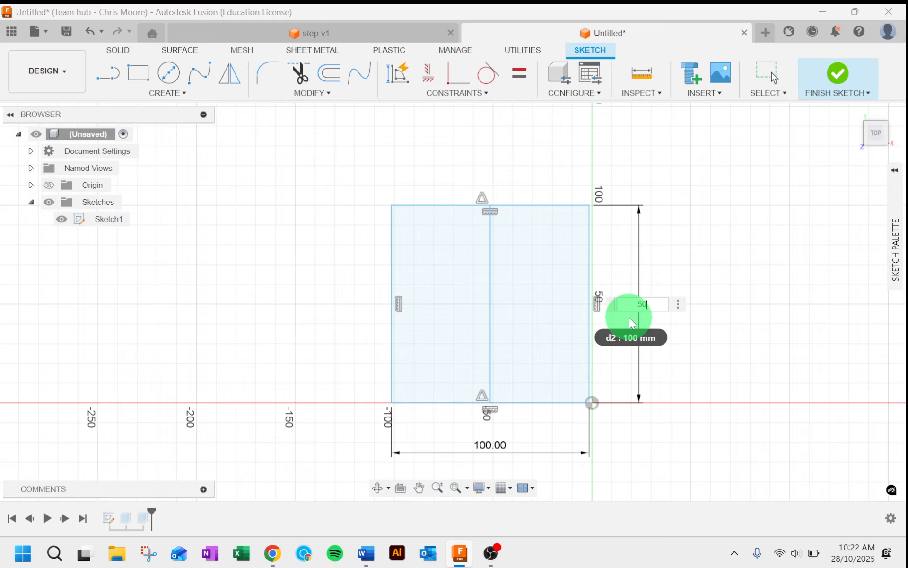
key("Return")
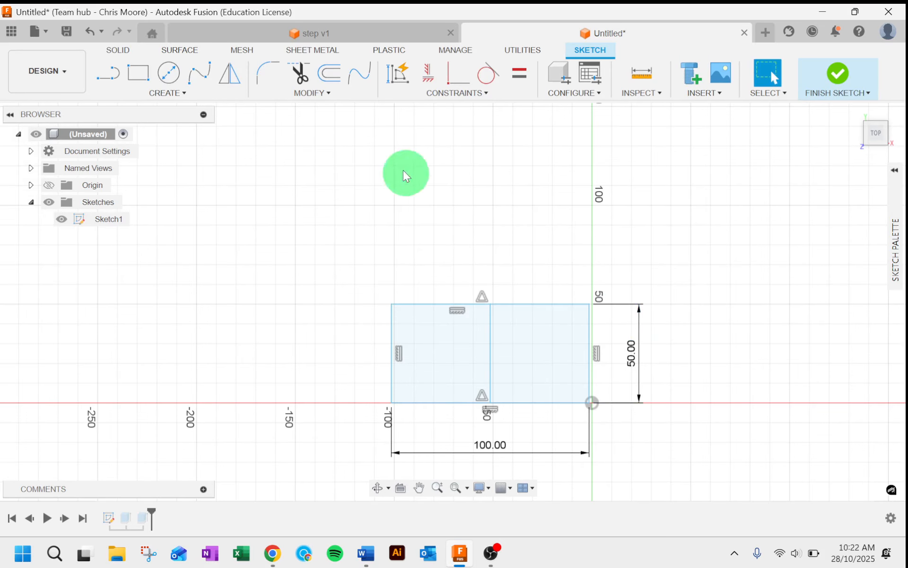
left_click(318, 97)
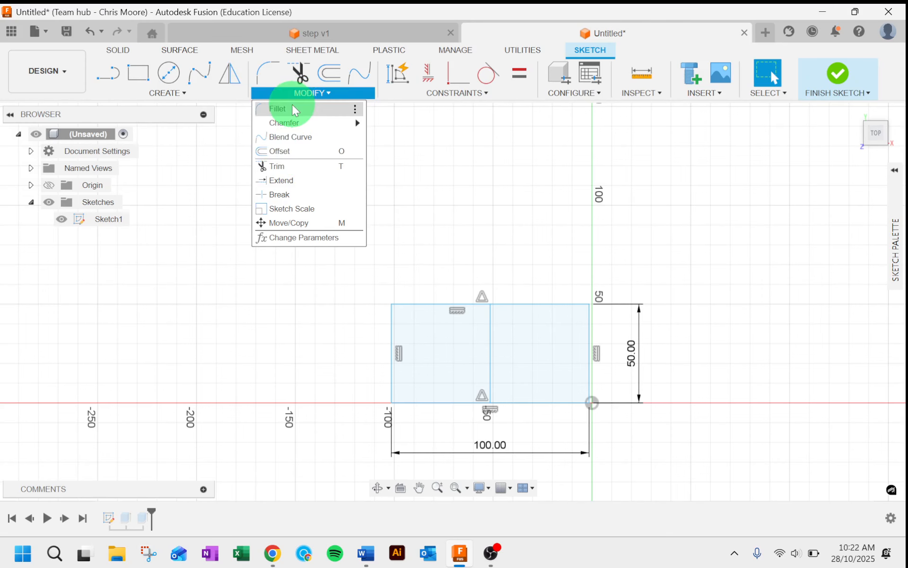
left_click(836, 75)
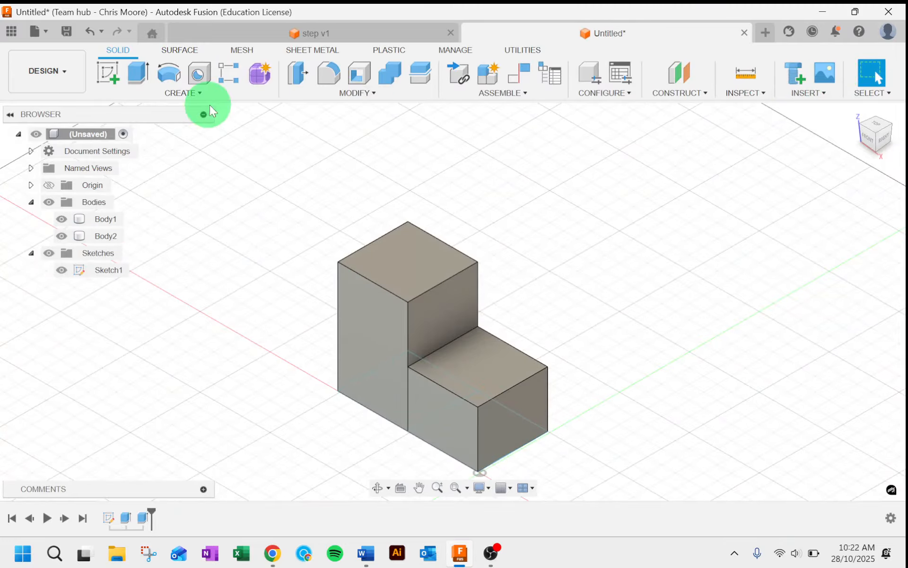
- Fillet the taller block's top edge facing the lower step with a 15 mm constant radius
left_click(362, 94)
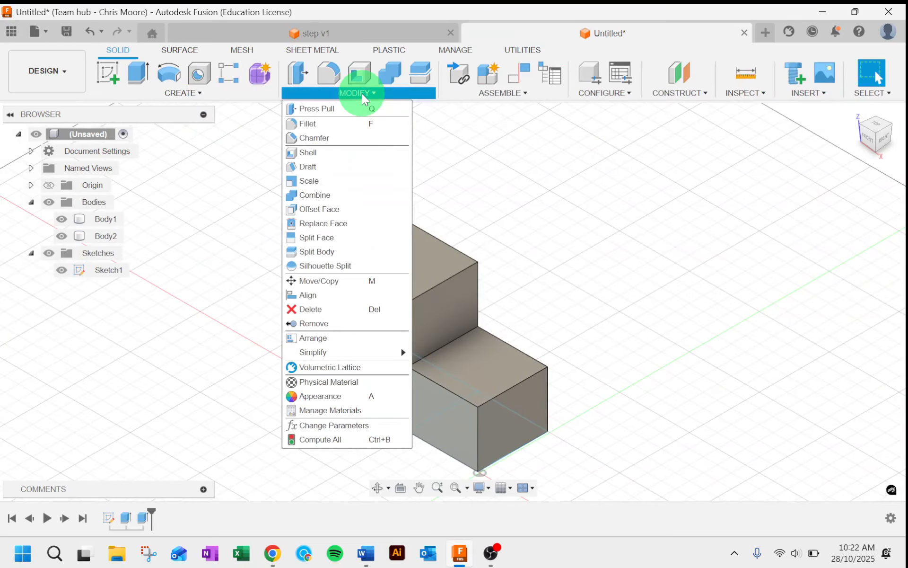
left_click(355, 122)
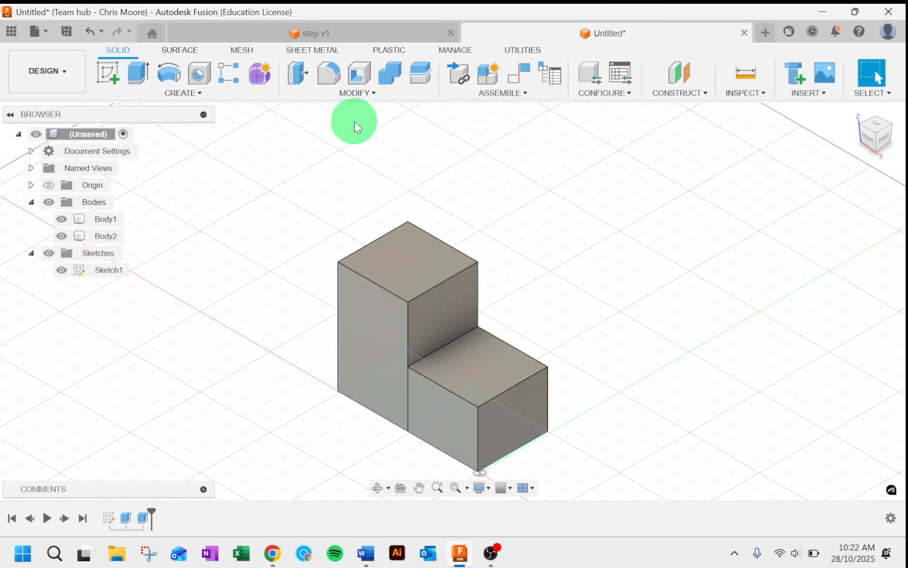
left_click(442, 282)
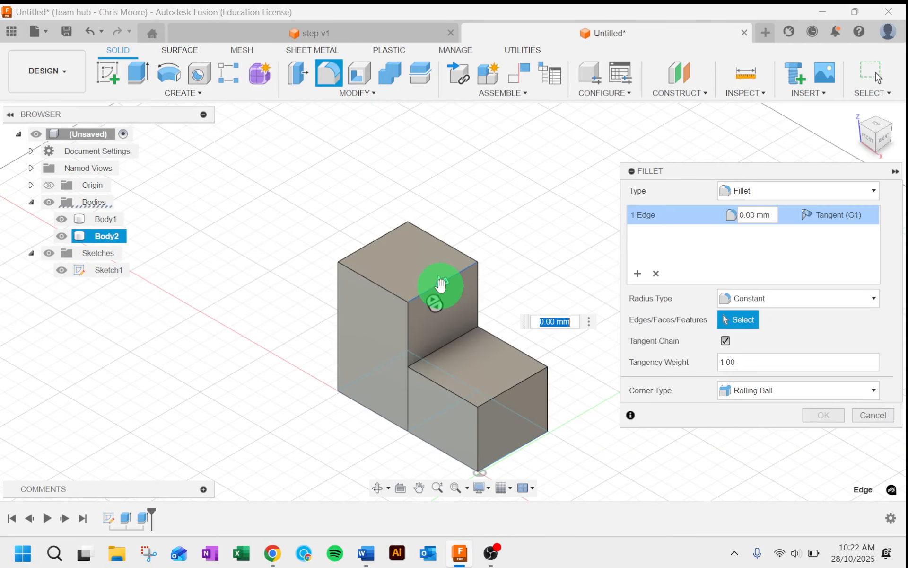
left_click_drag(443, 282, 436, 279)
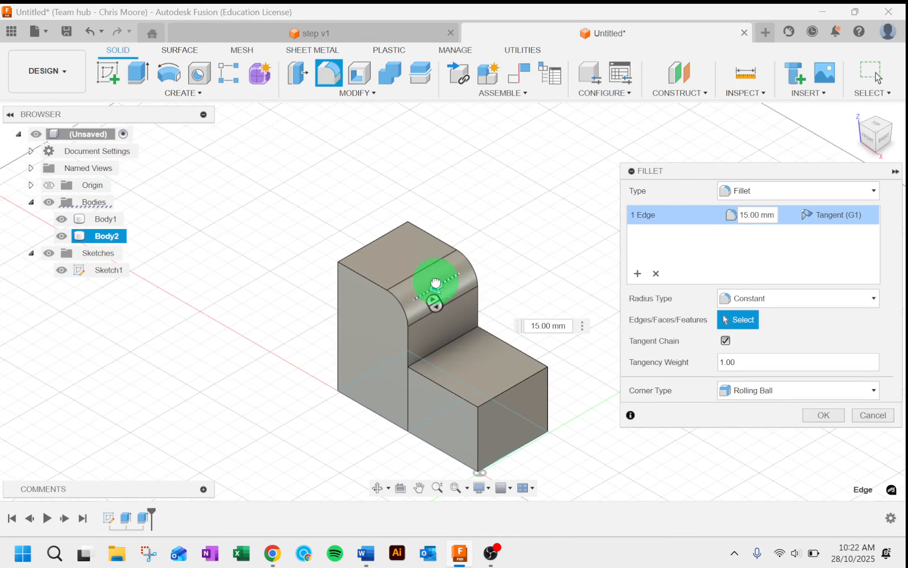
- Chamfer the lower block's outer top edge with Two Distance values of 20 mm and 10 mm
left_click(370, 94)
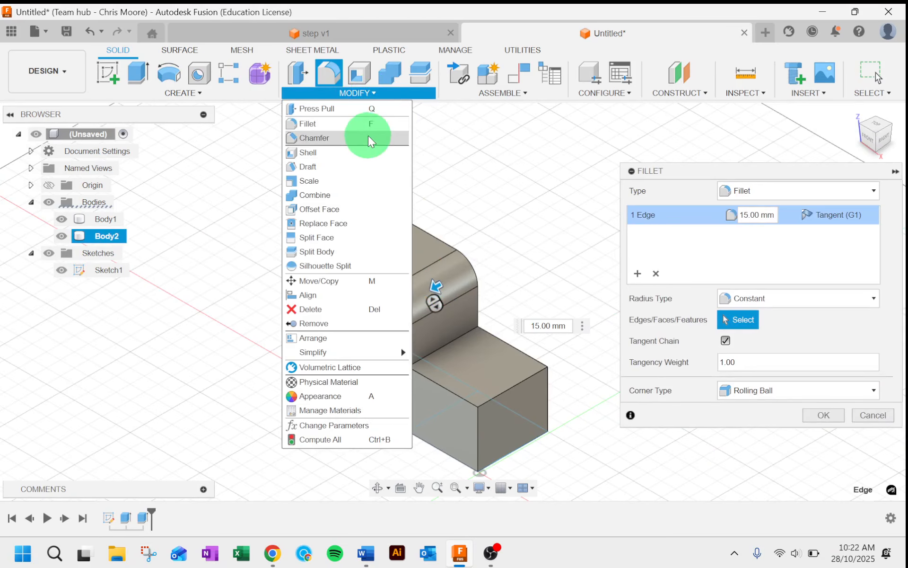
left_click(369, 140)
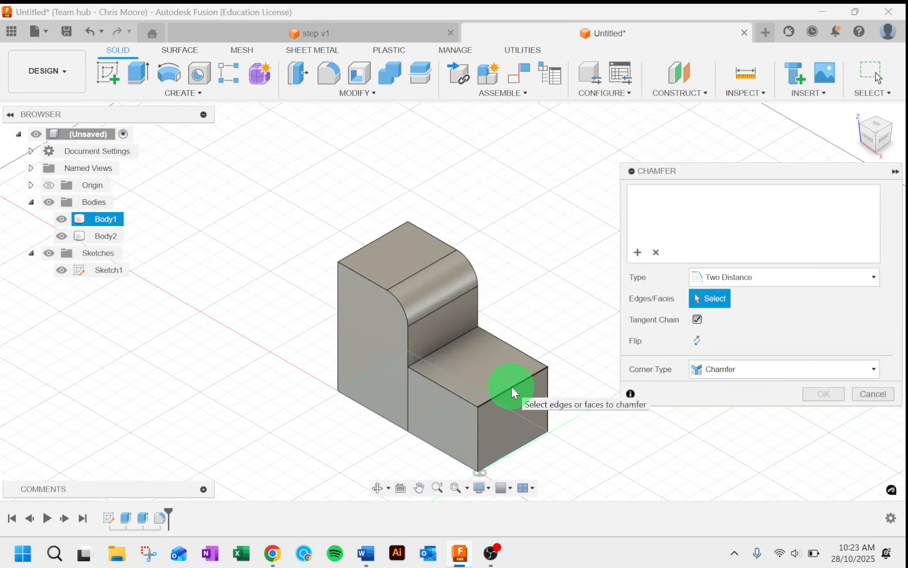
left_click(513, 387)
left_click_drag(514, 377, 492, 383)
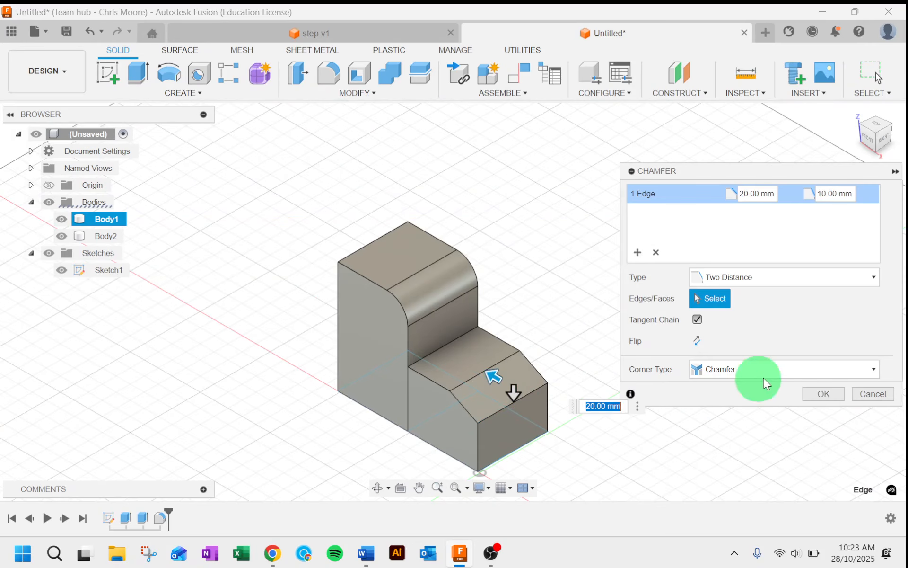
left_click(824, 394)
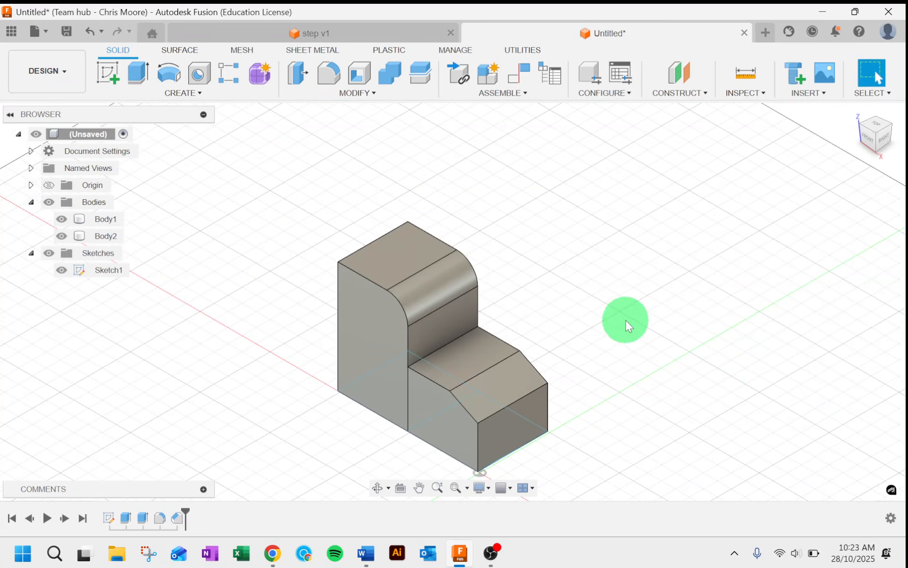